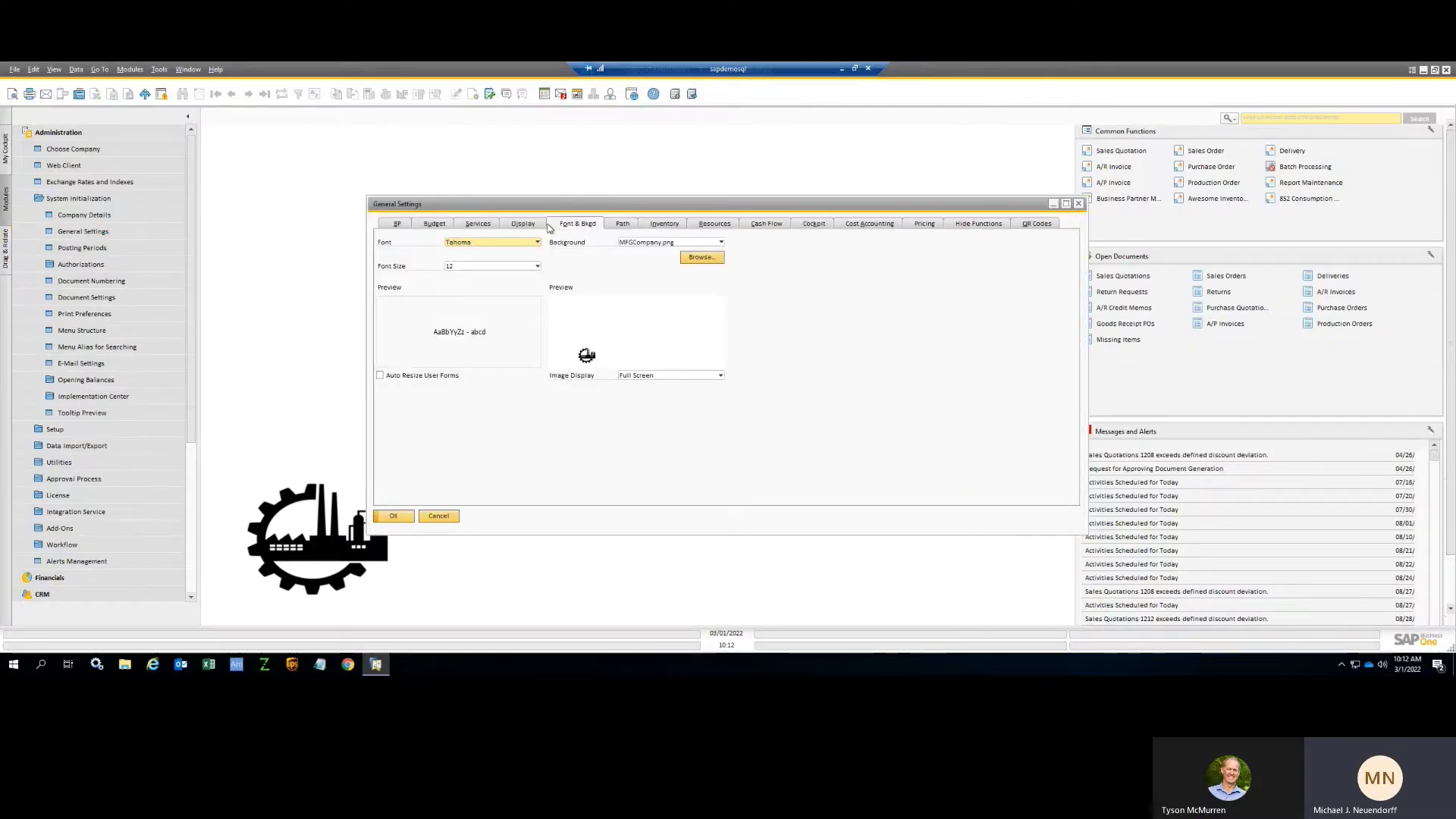
Step: On the Path settings, switch Word and Excel exports from Local Folder to OneDrive
click(611, 225)
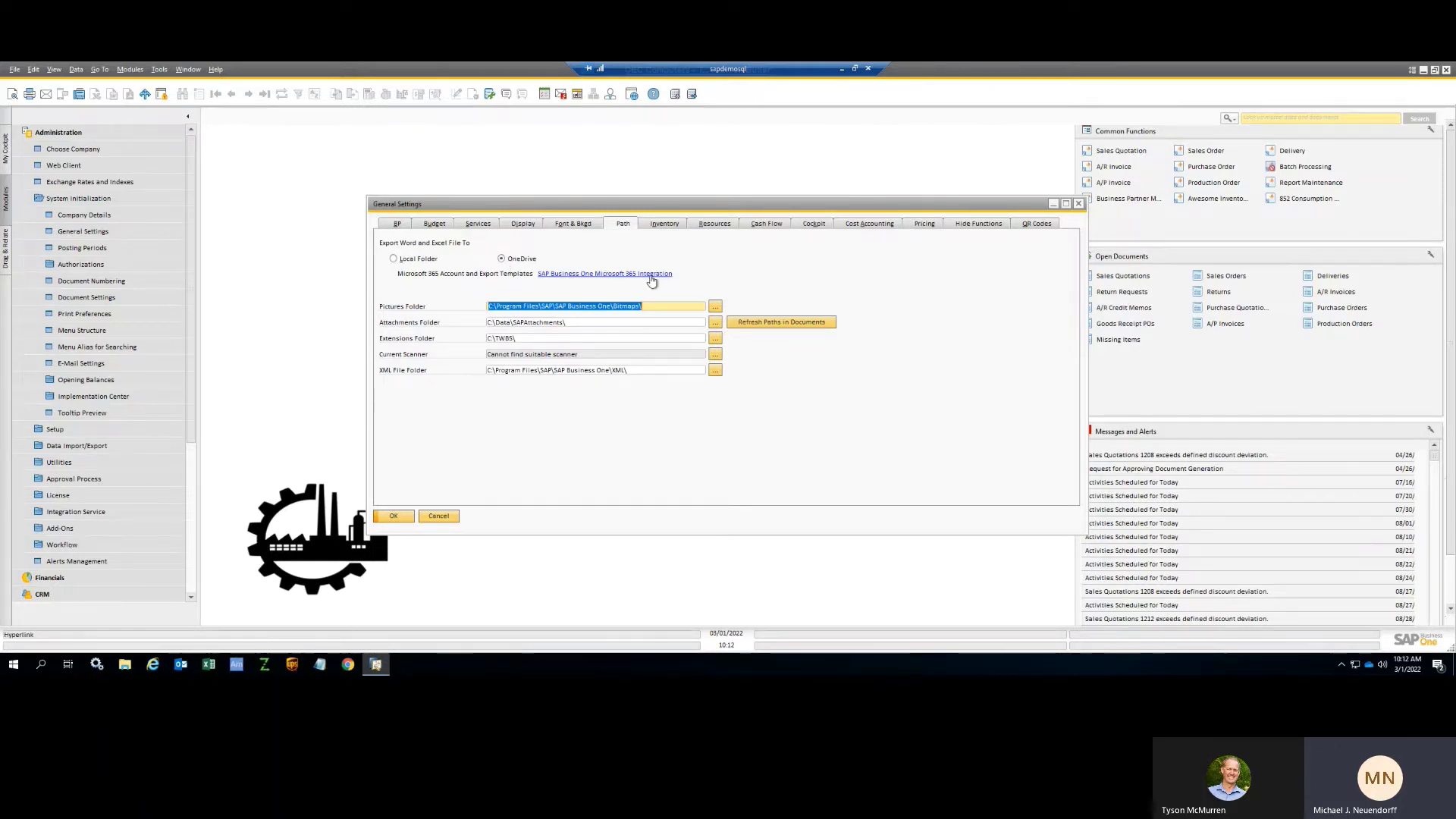
click(427, 261)
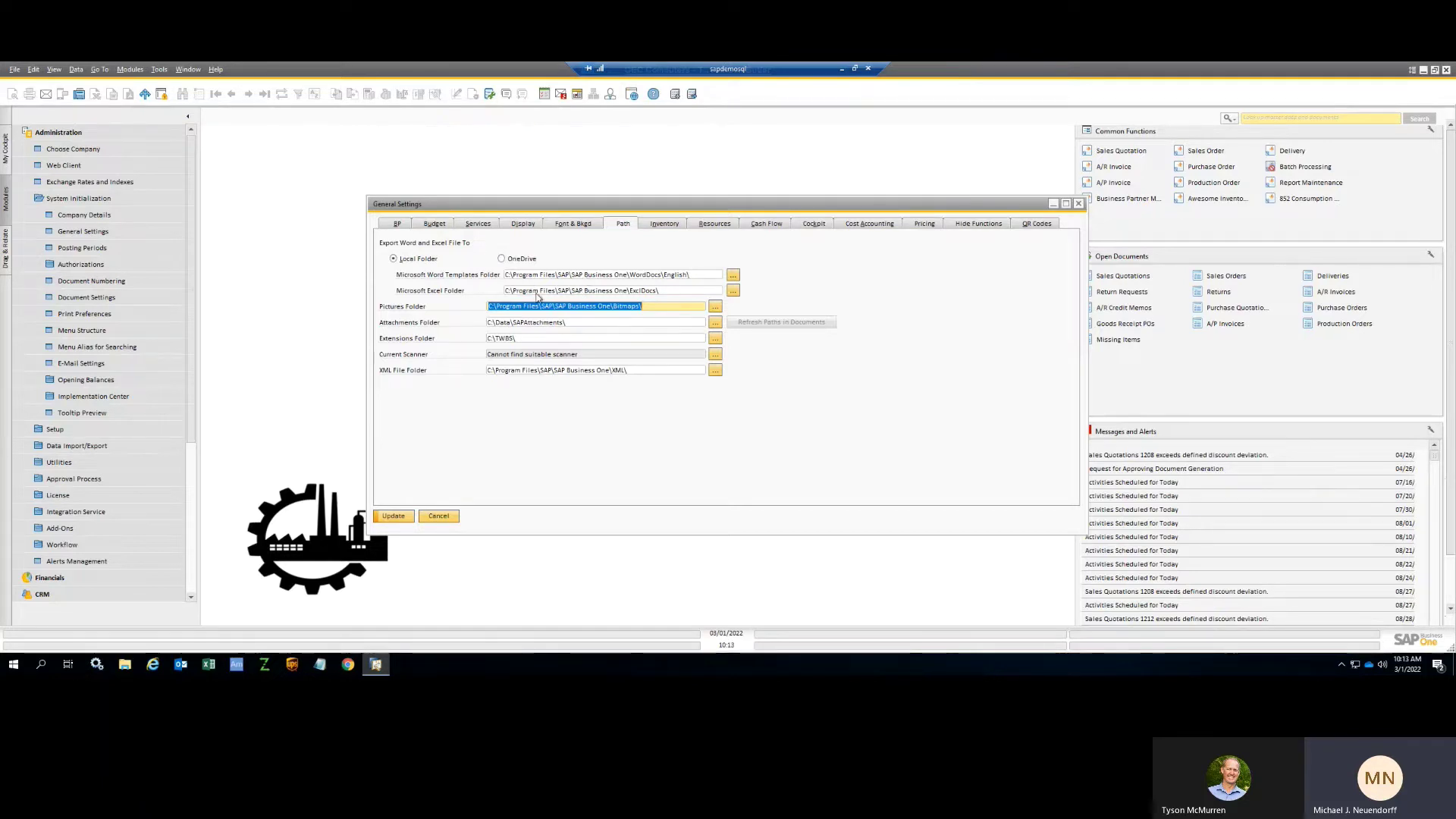
click(501, 258)
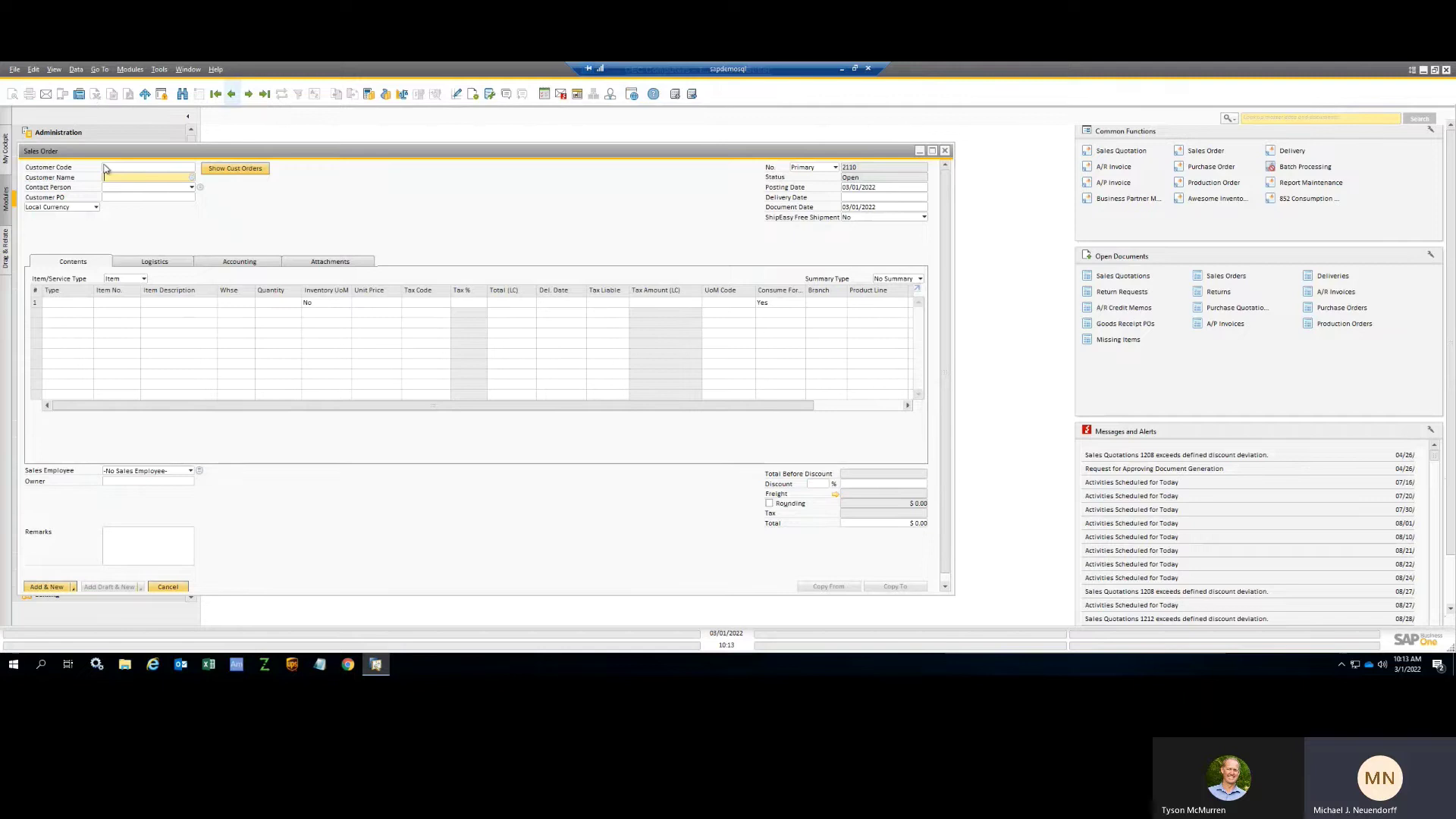
Step: Bring up Sales Order 2109 and export the whole document to Excel
click(232, 95)
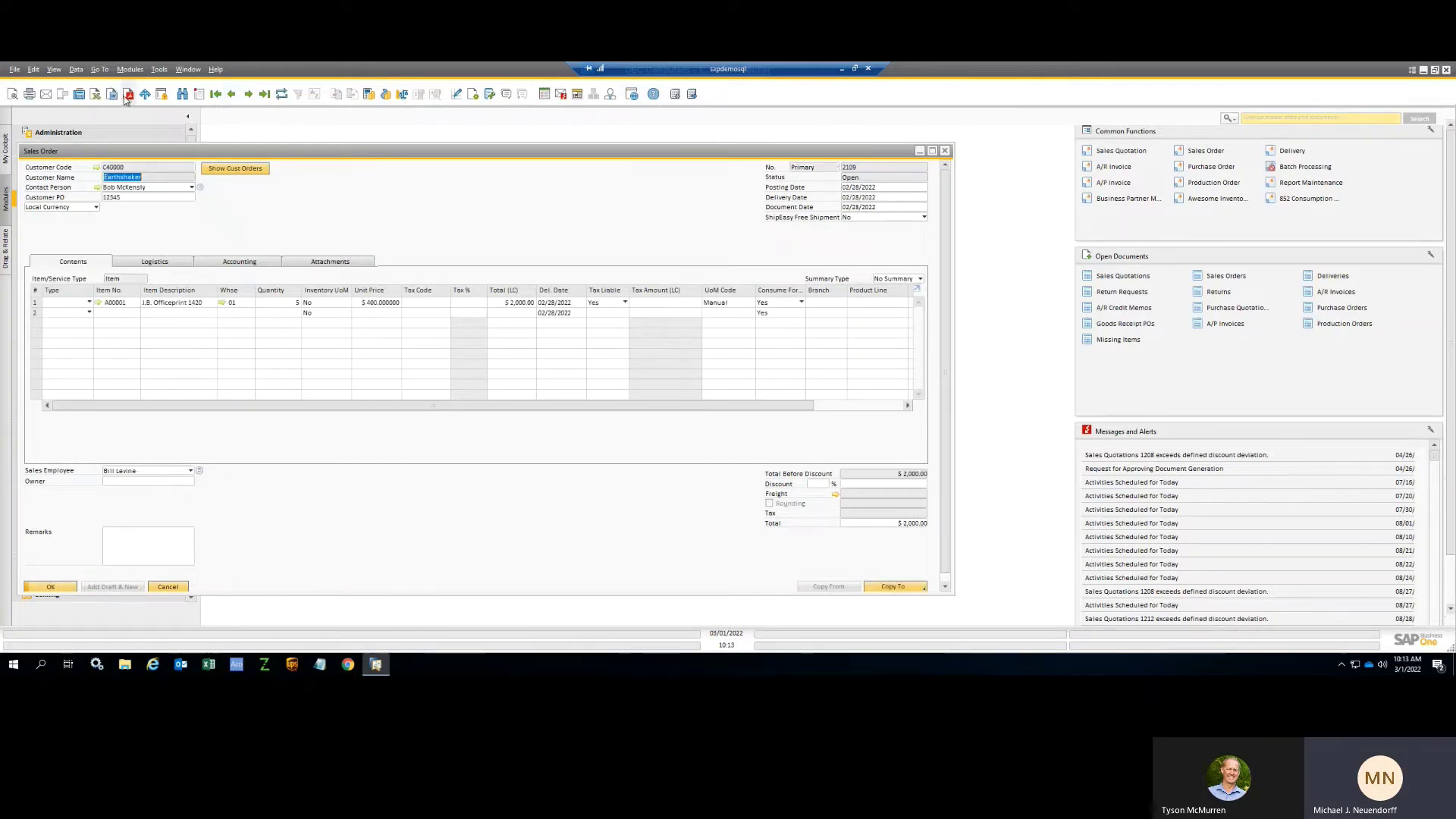
click(97, 95)
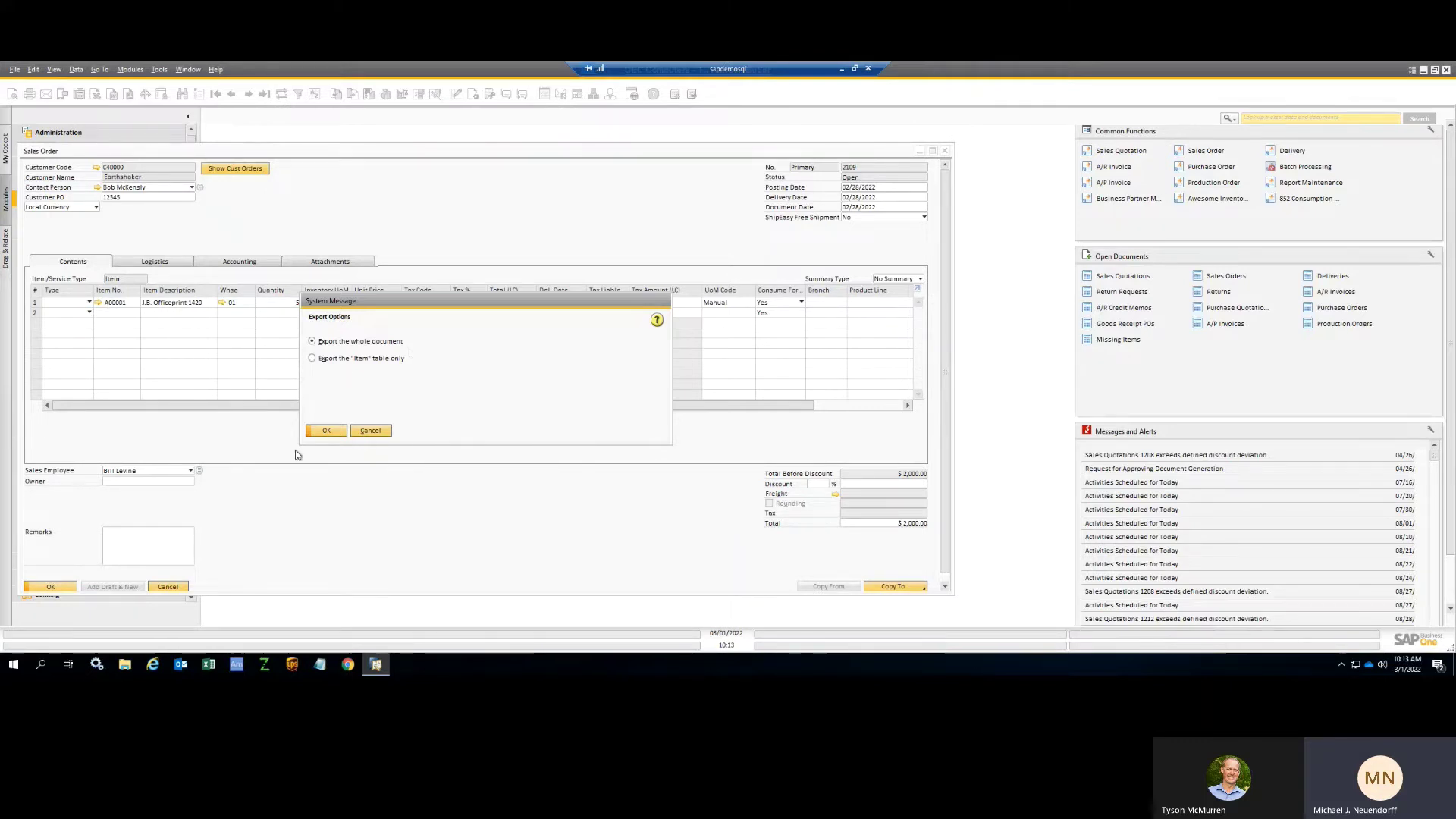
key(Return)
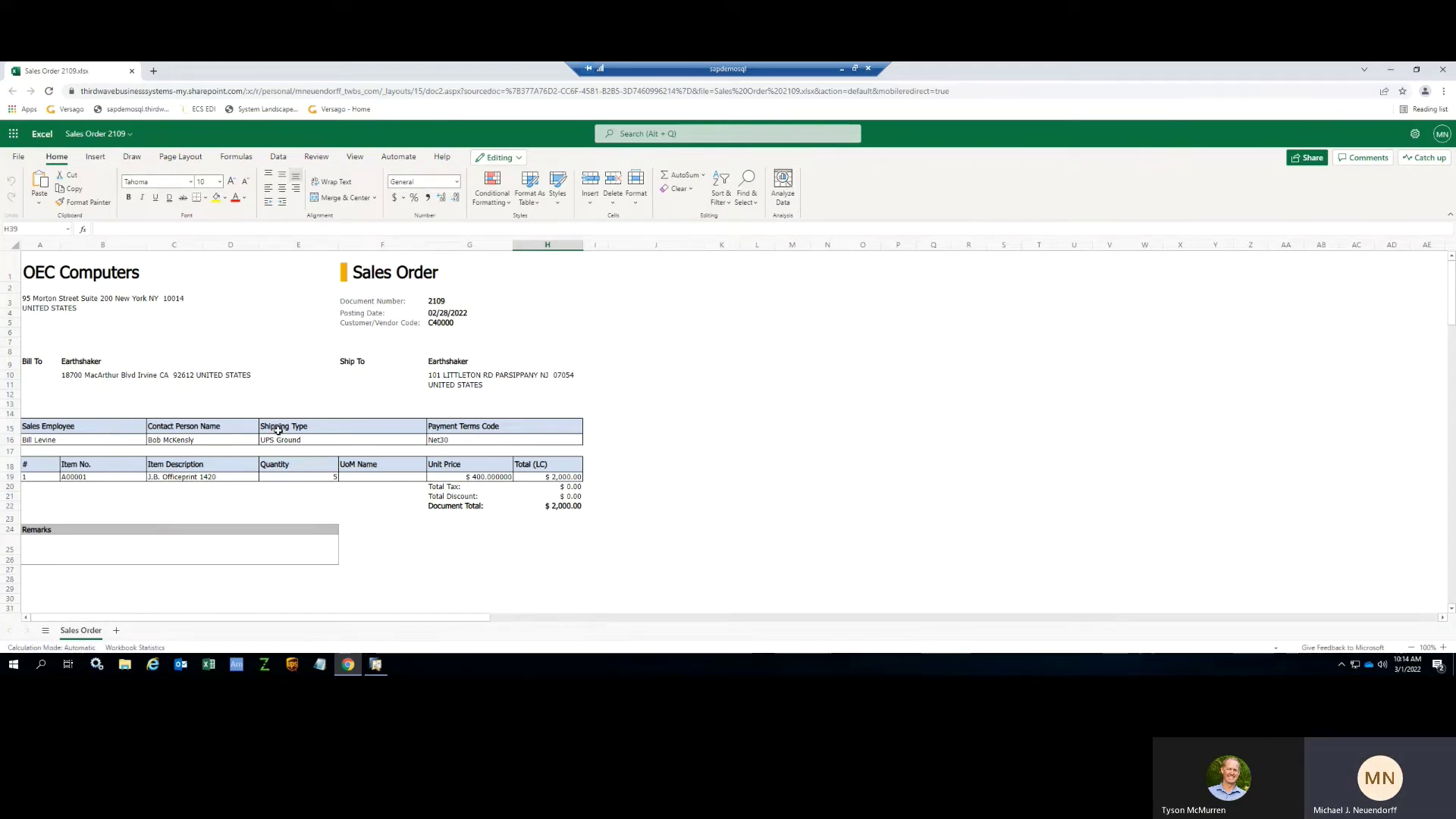
Step: Go to office.com in a new tab and open Sales Order 2109.xlsx from OneDrive's B1 folder
click(153, 72)
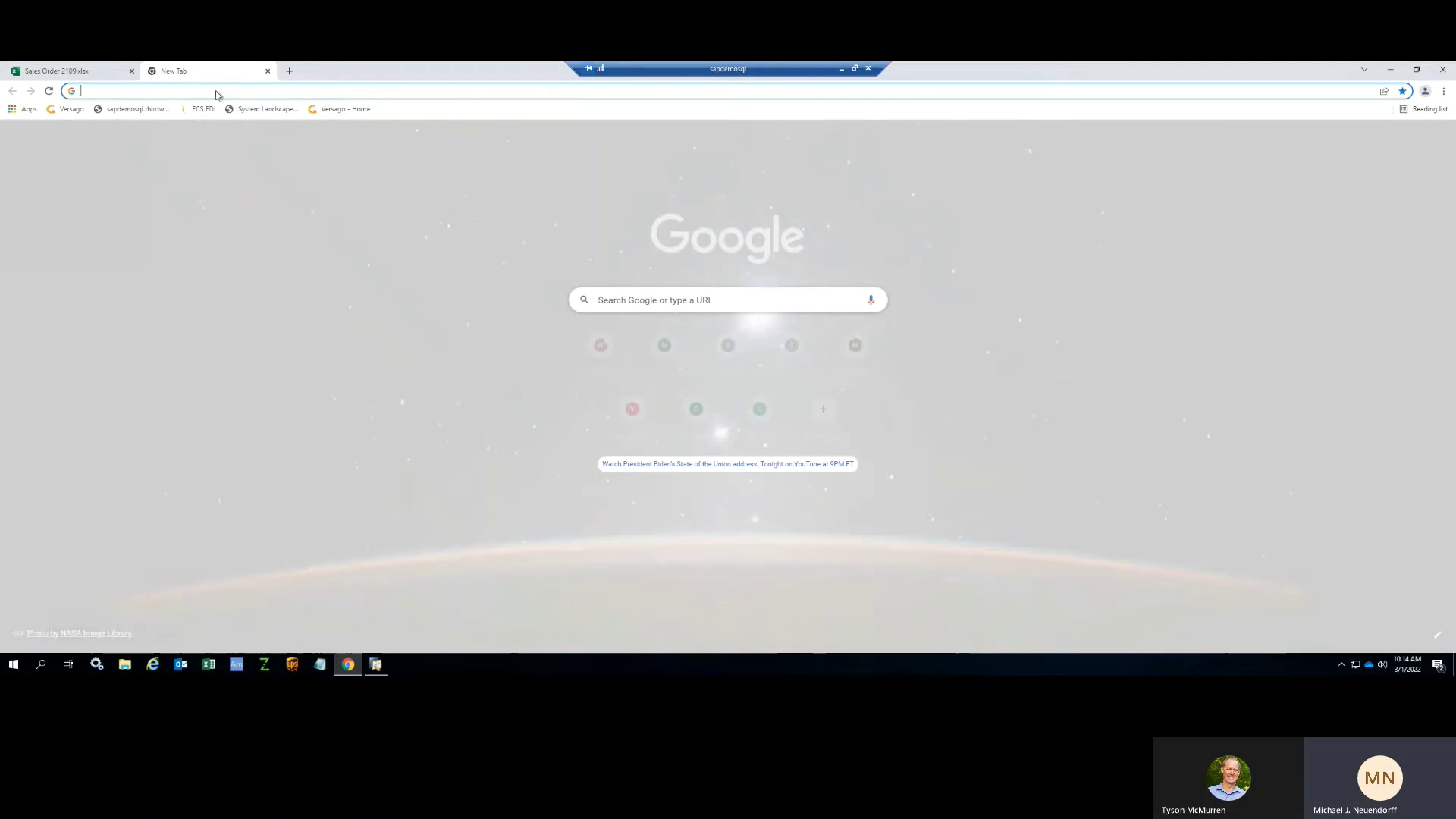
text(office.com/?auth=2)
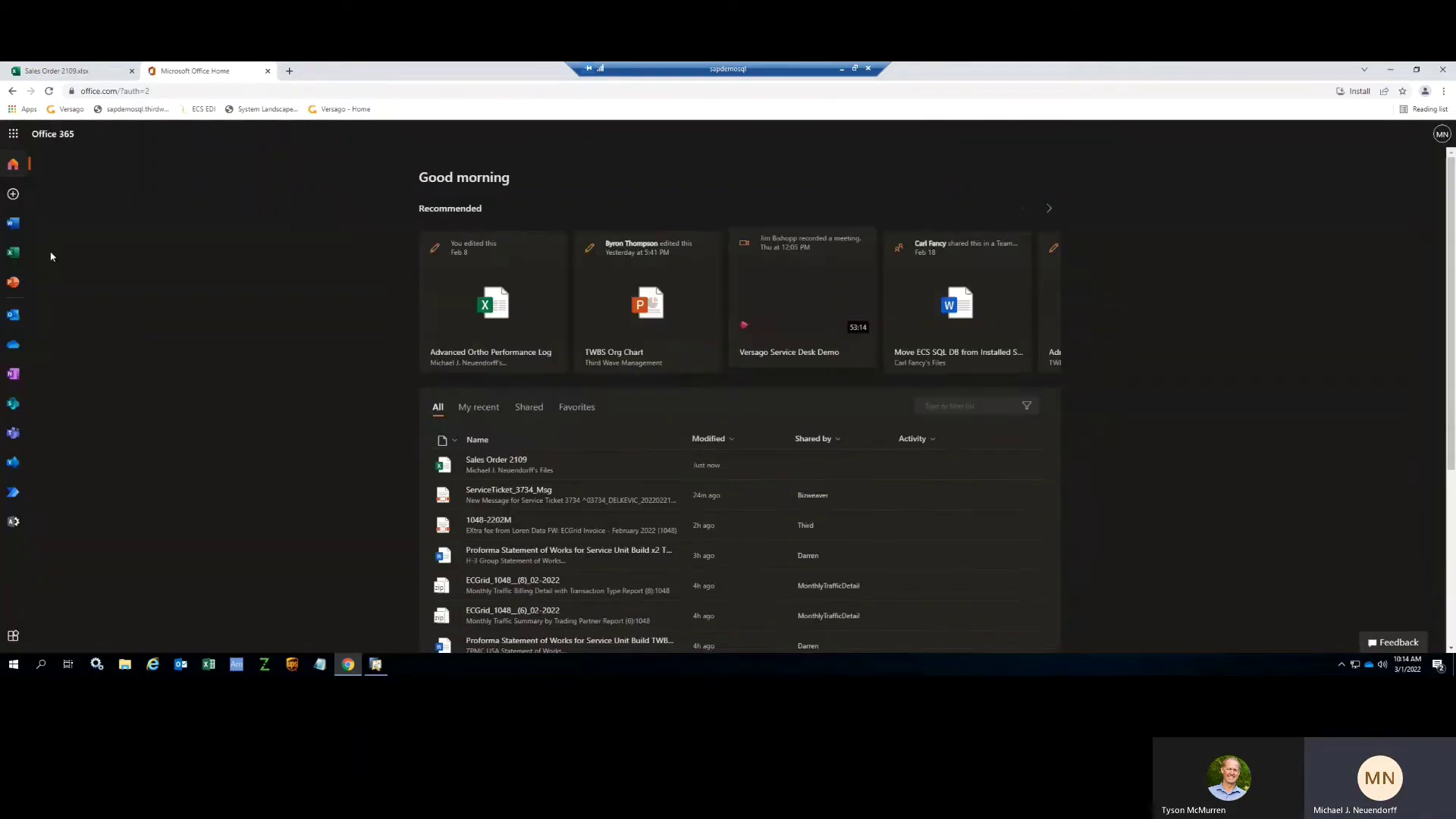
click(12, 354)
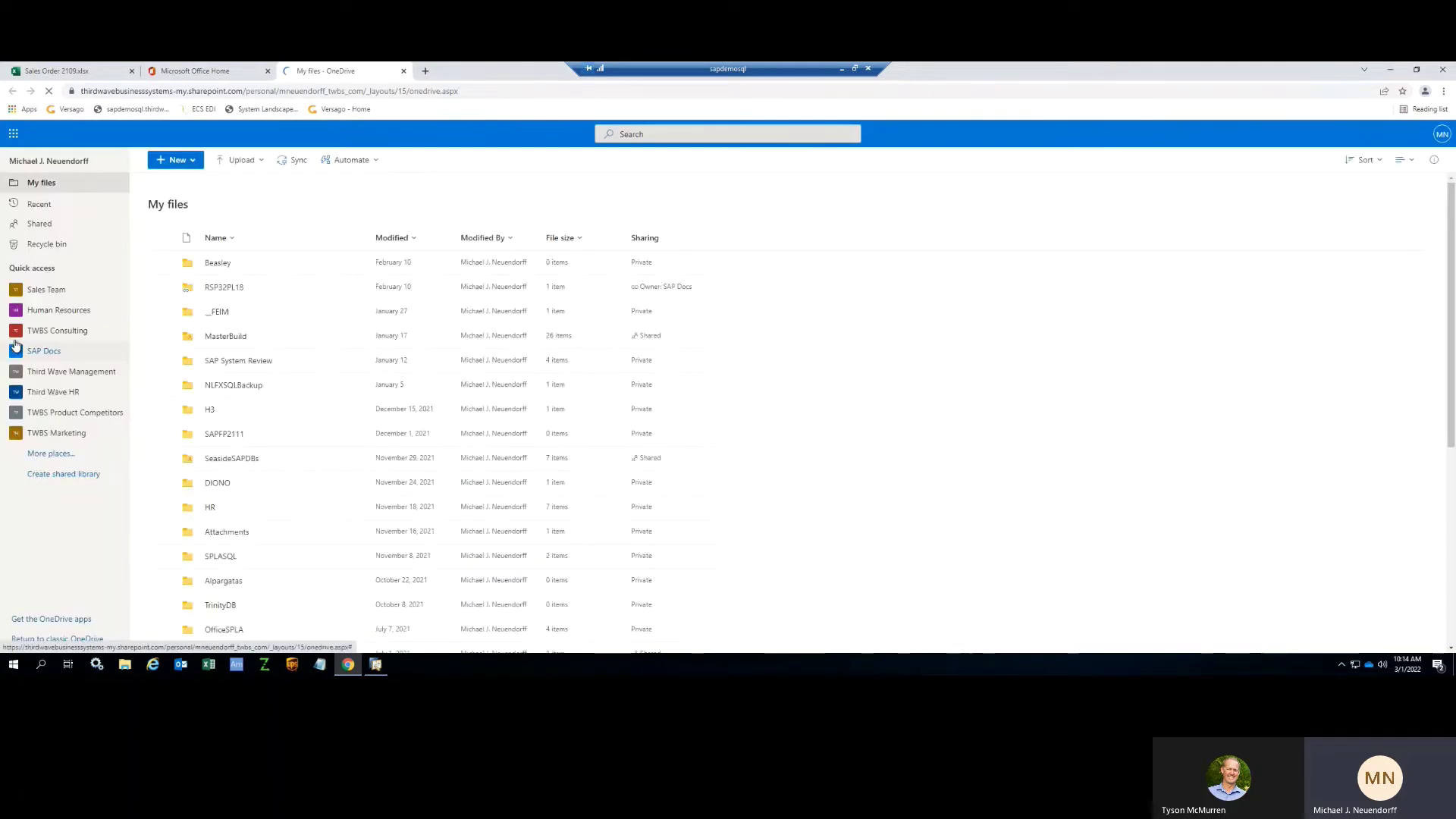
scroll(241, 478, down, 1)
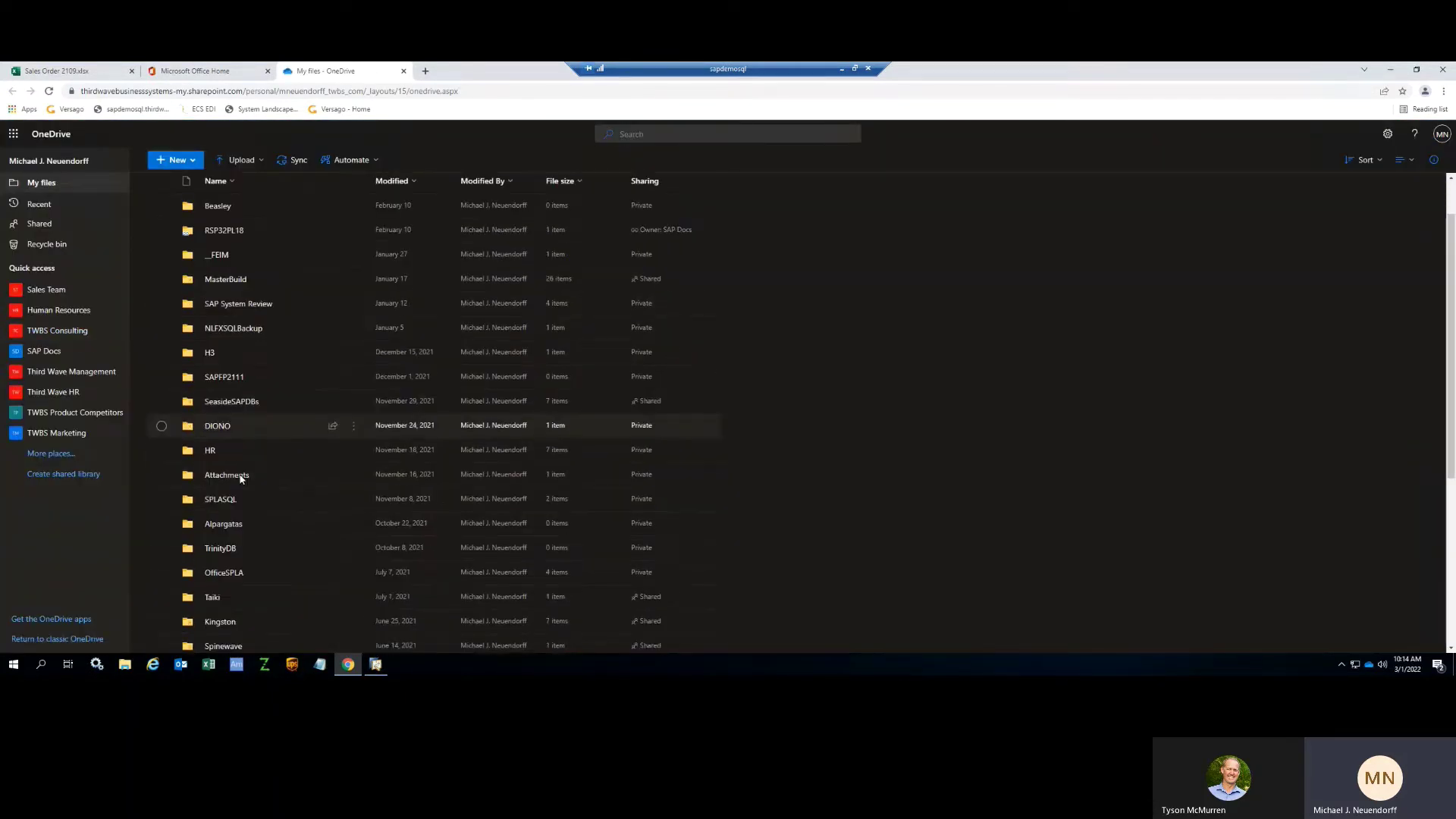
scroll(241, 477, down, 5)
click(198, 503)
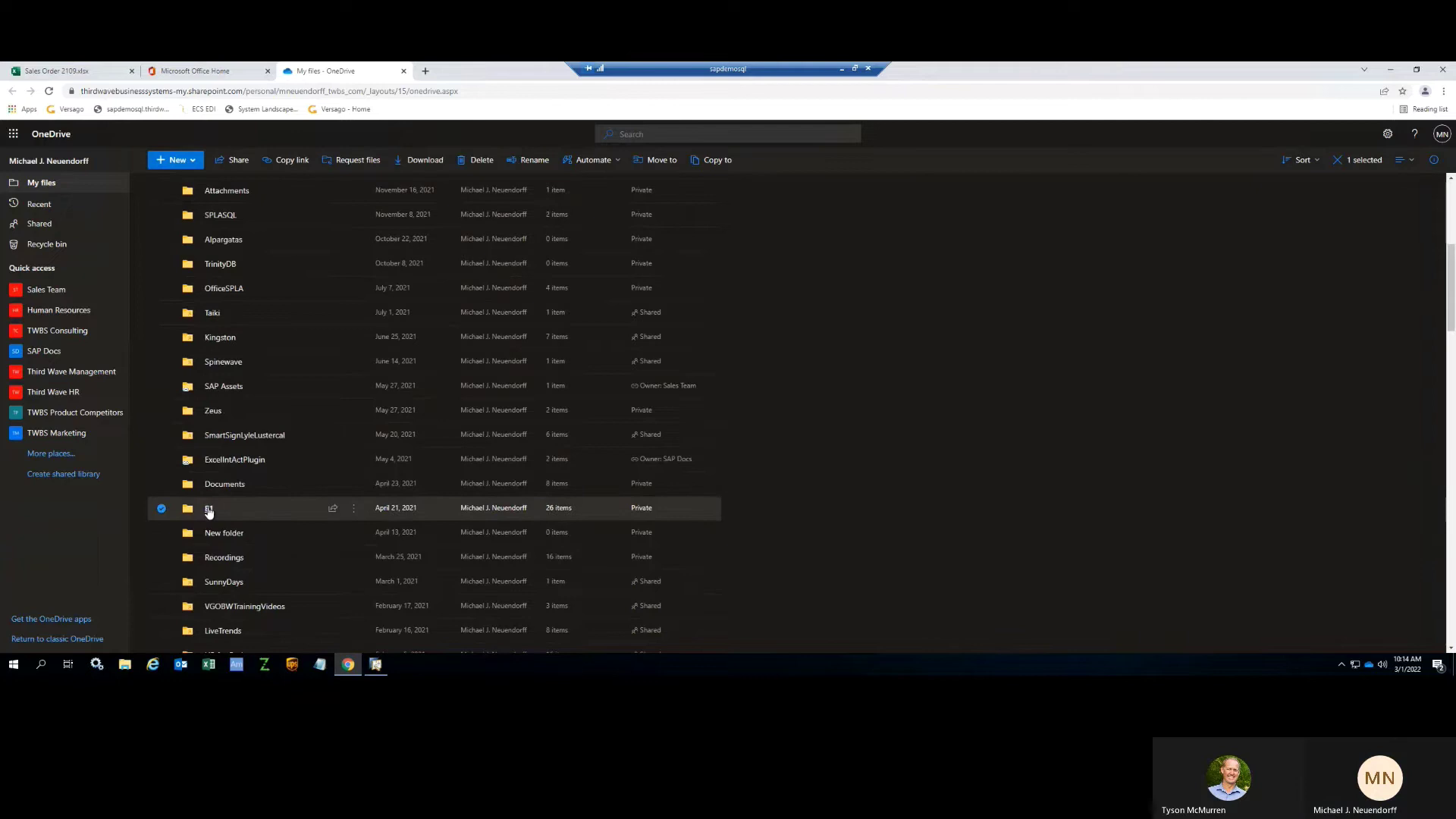
click(209, 513)
scroll(418, 232, up, 4)
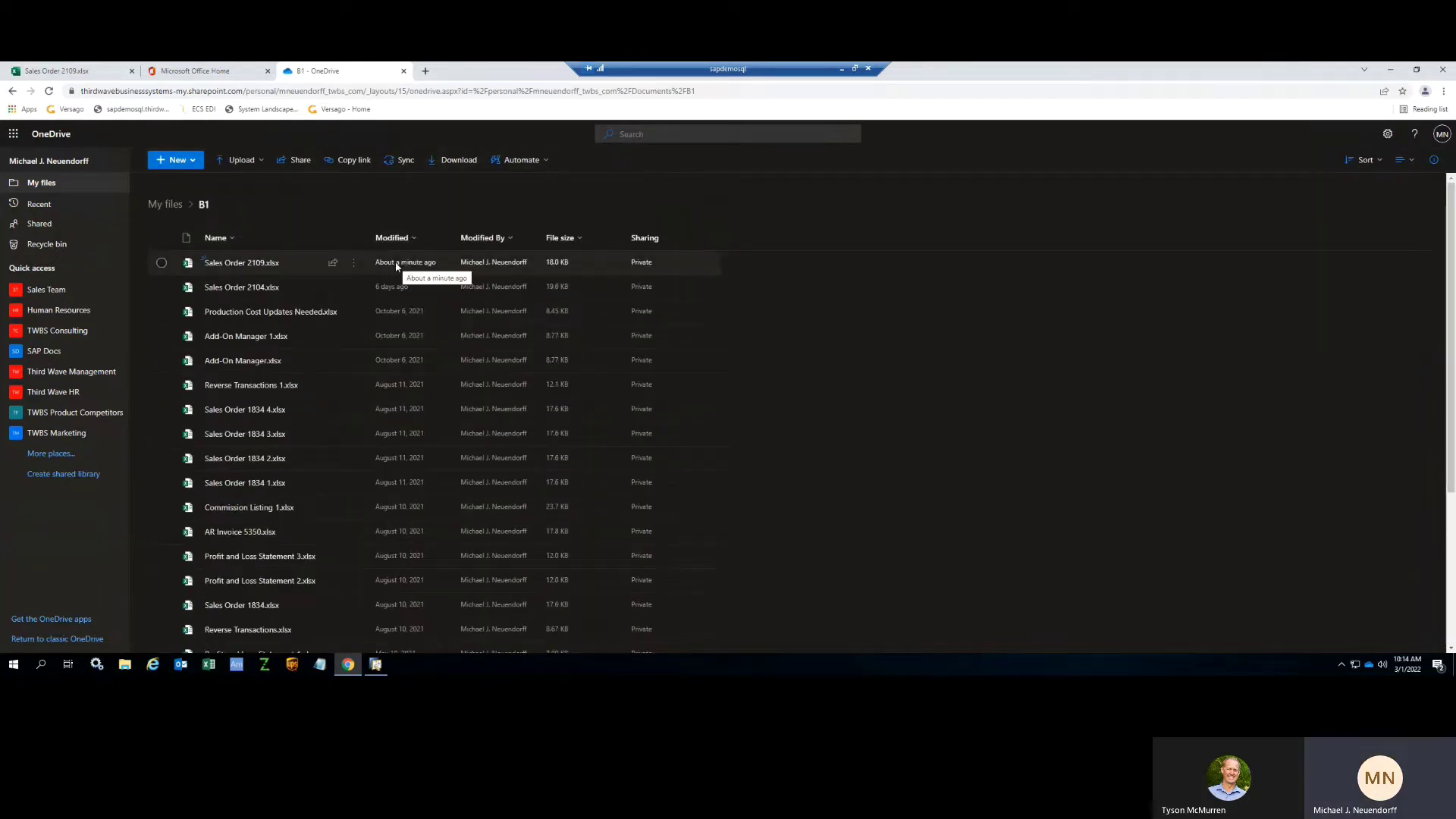
click(250, 265)
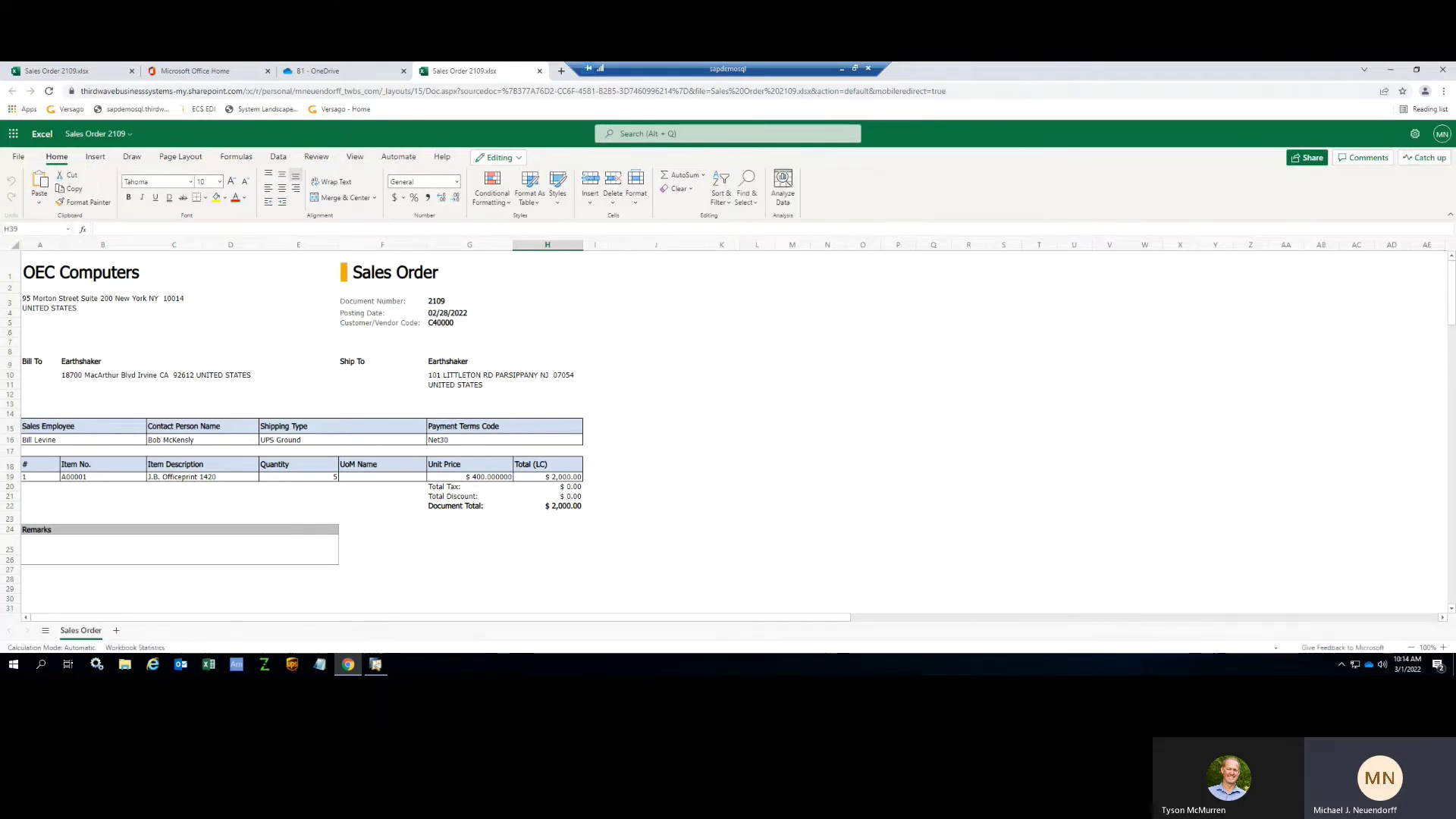
Step: Show the local OneDrive B1 folder sorted newest first and select Sales Order 2109.xlsx
click(125, 664)
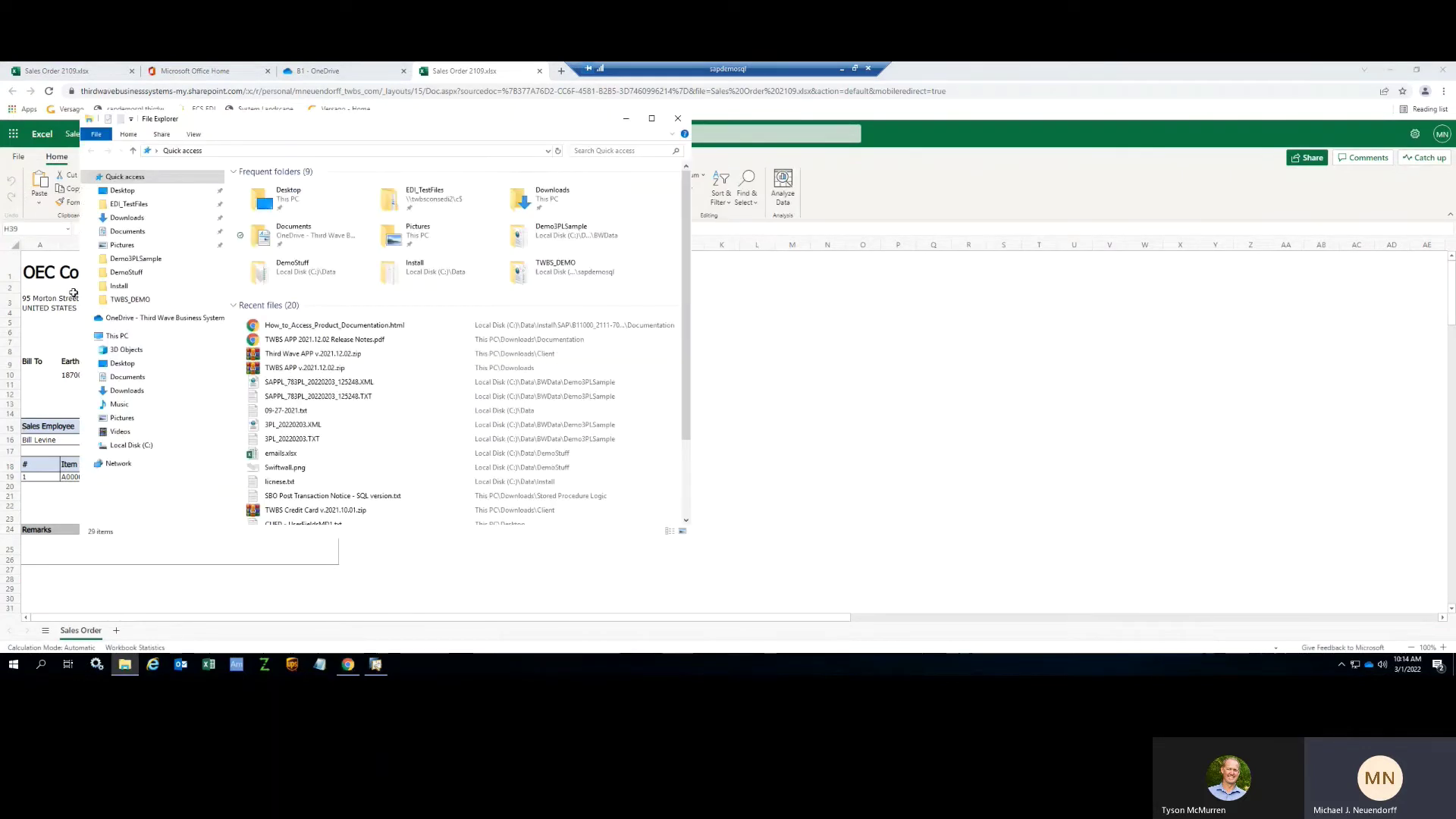
click(137, 318)
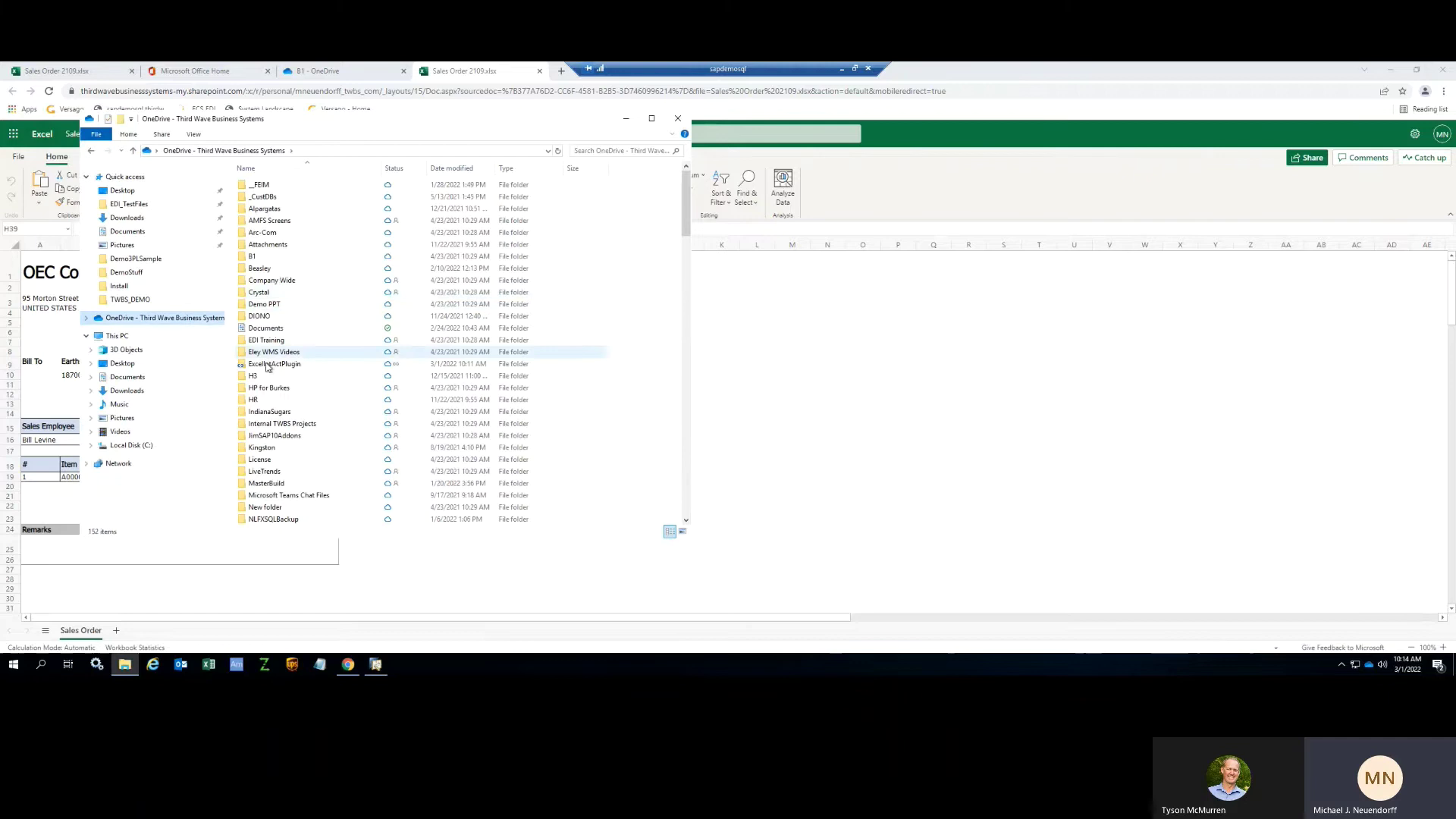
double_click(256, 258)
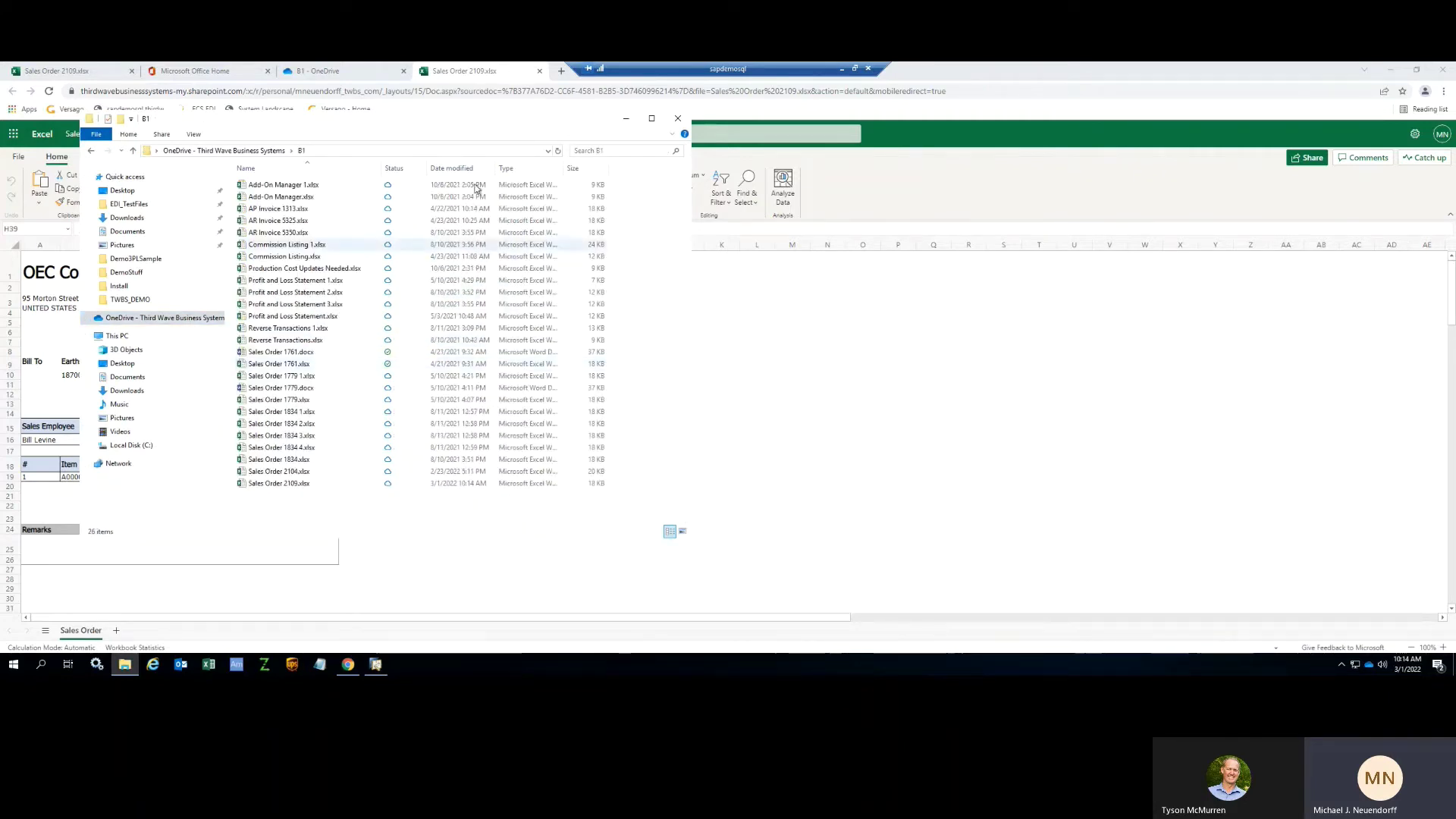
click(453, 168)
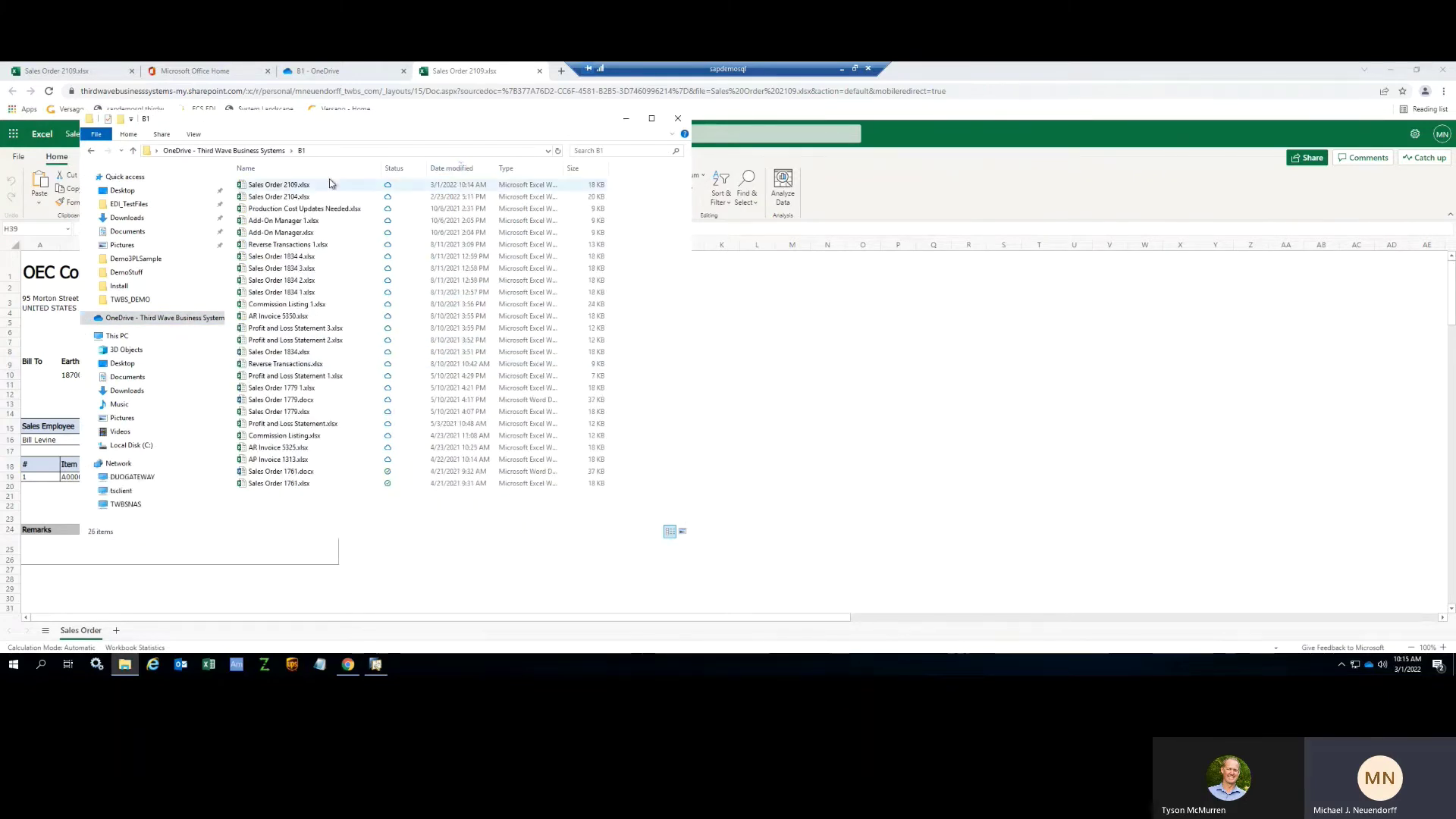
click(271, 187)
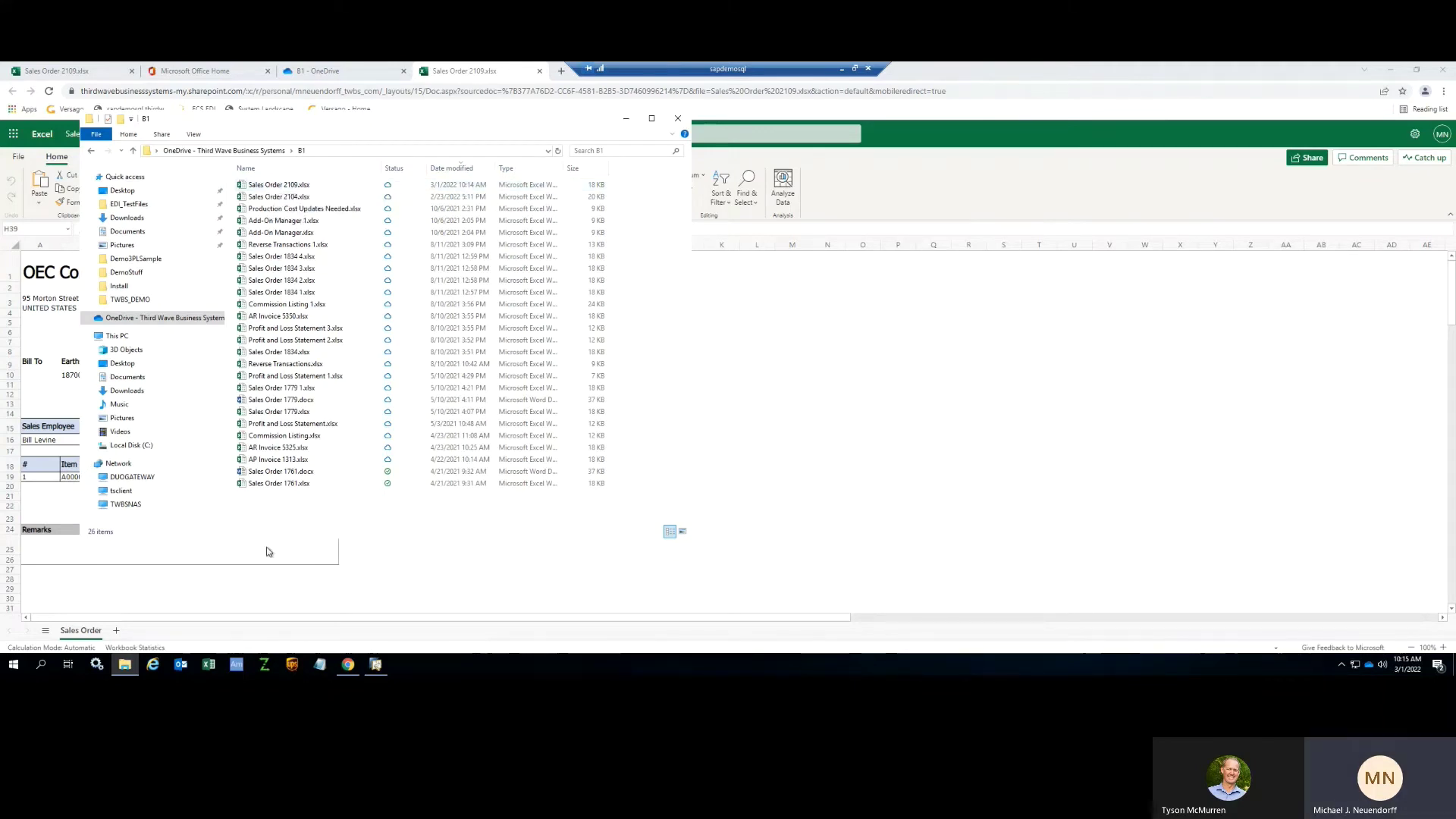
Step: Back in SAP, run the Commission Listing query for posting dates 01/01/2021 to 03/01/2022
click(626, 118)
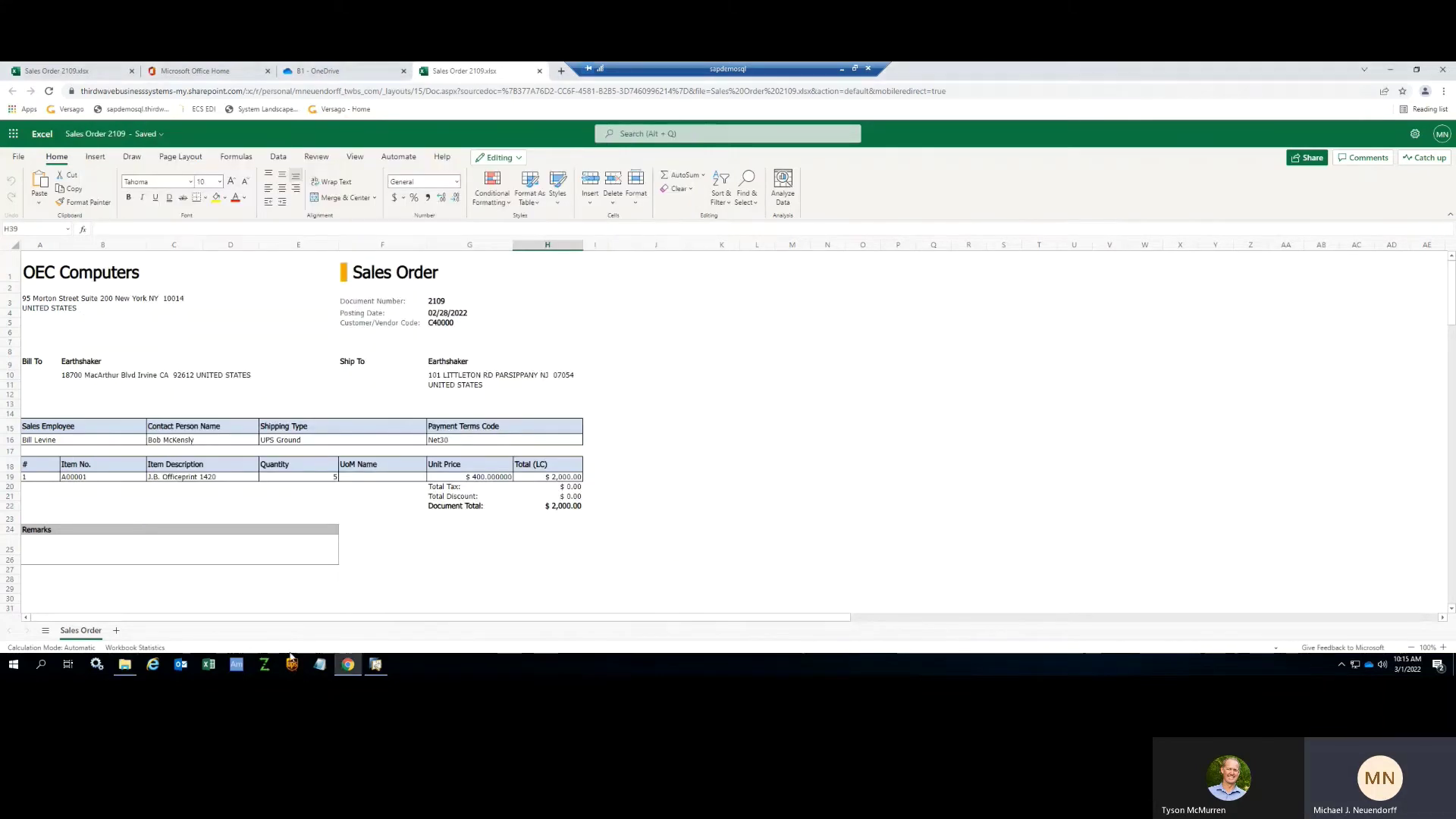
click(374, 666)
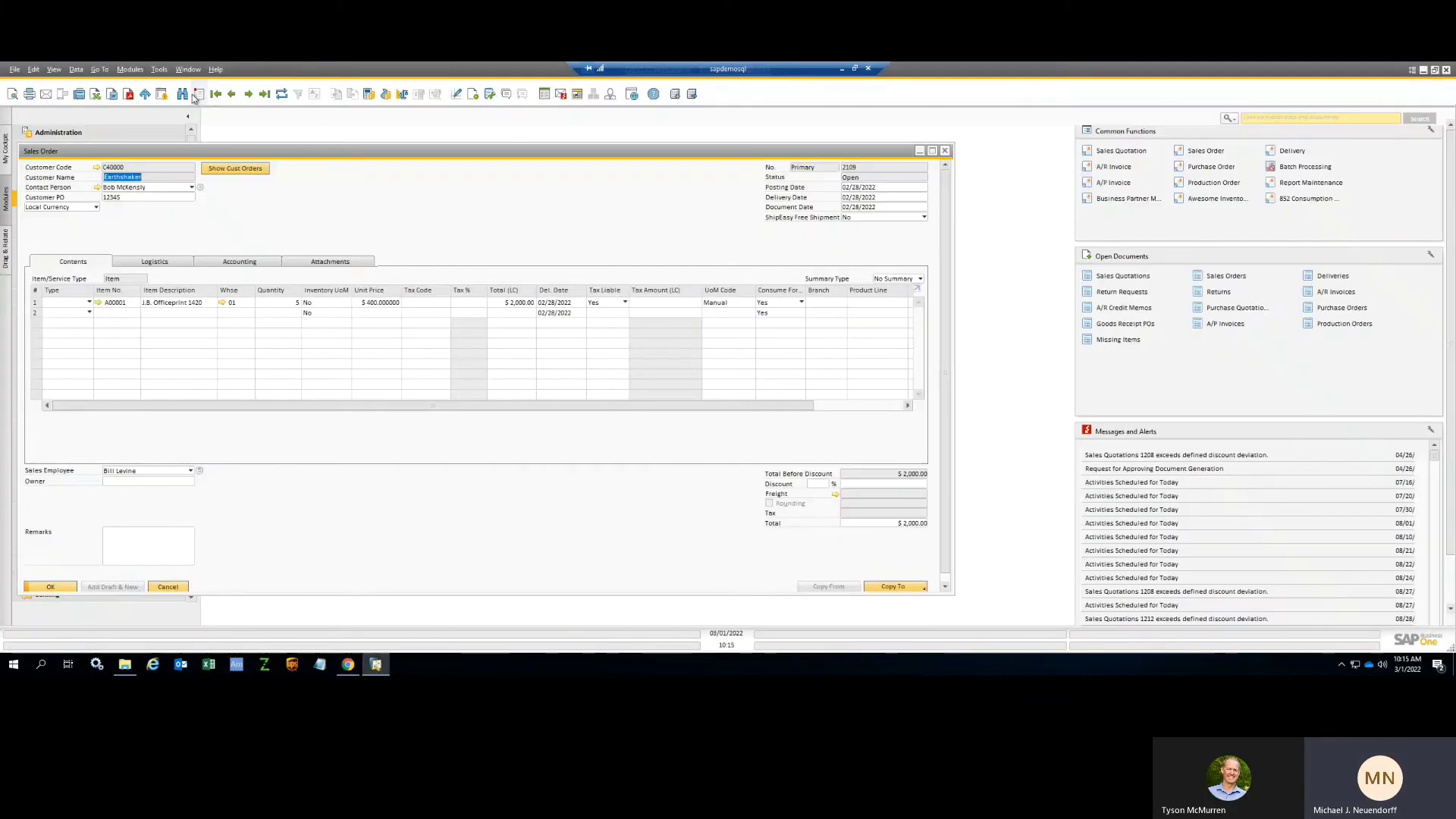
click(160, 70)
click(161, 69)
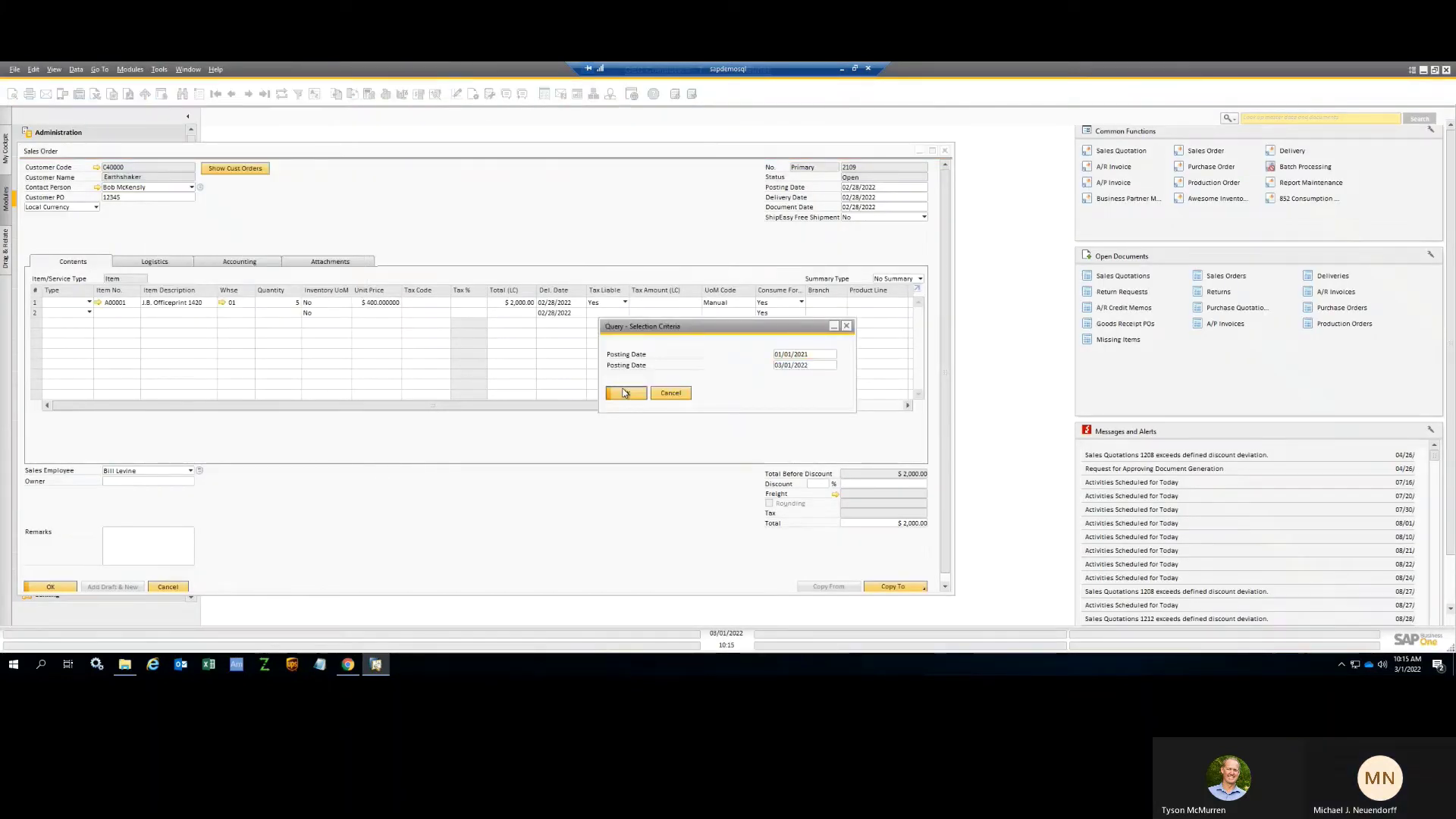
click(624, 393)
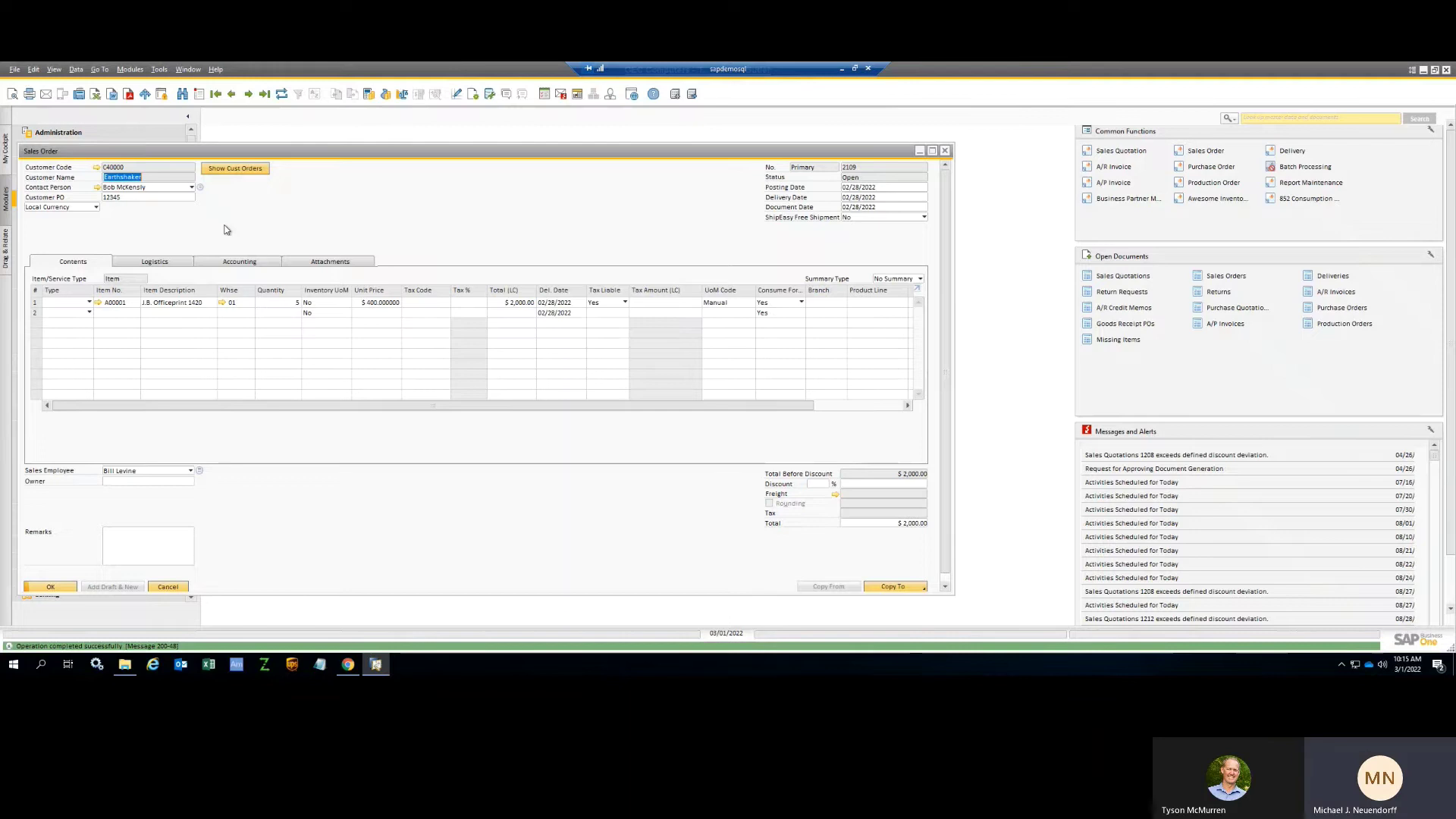
Step: Export the query results to Excel without currency symbols
click(94, 94)
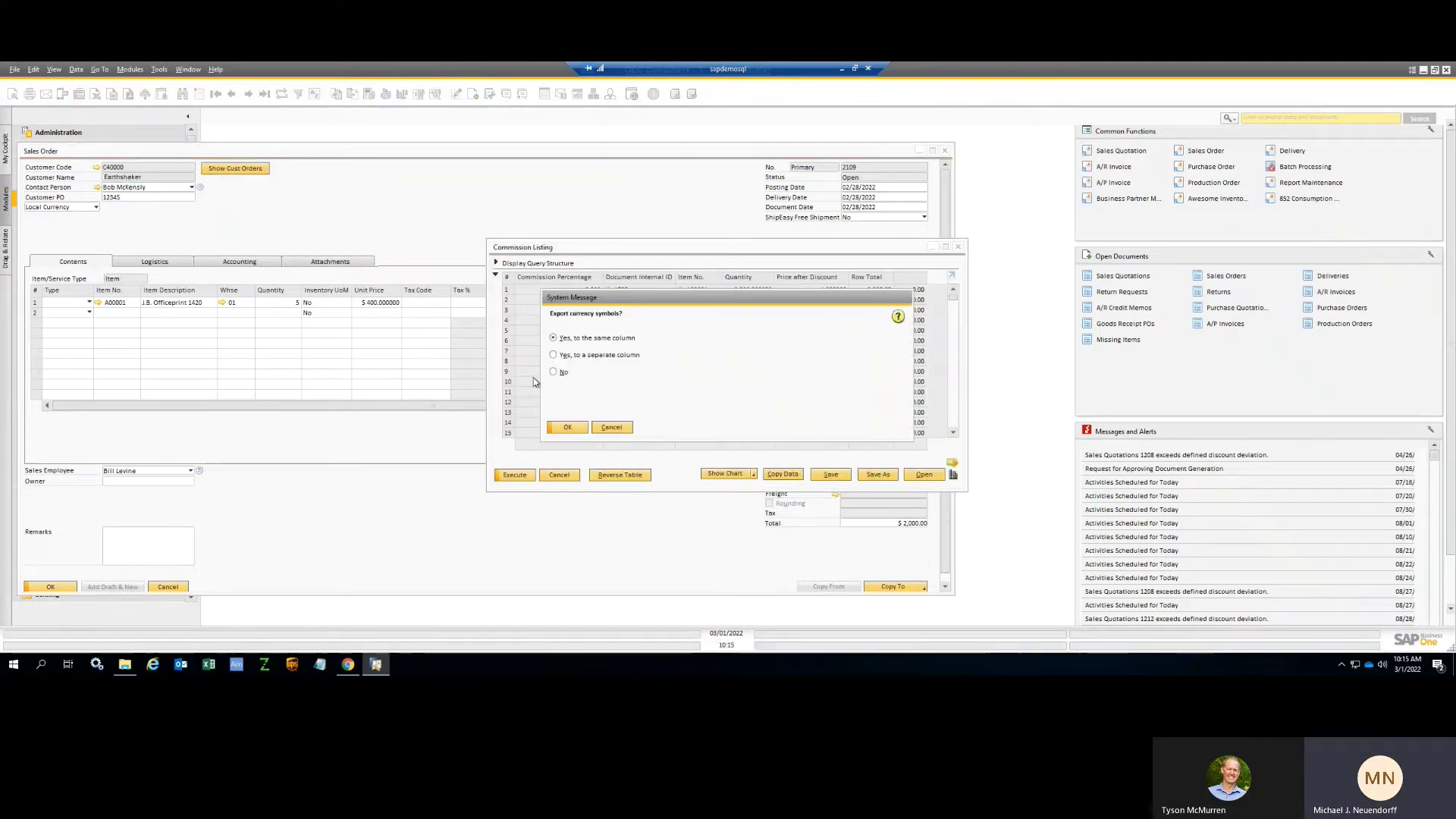
click(553, 371)
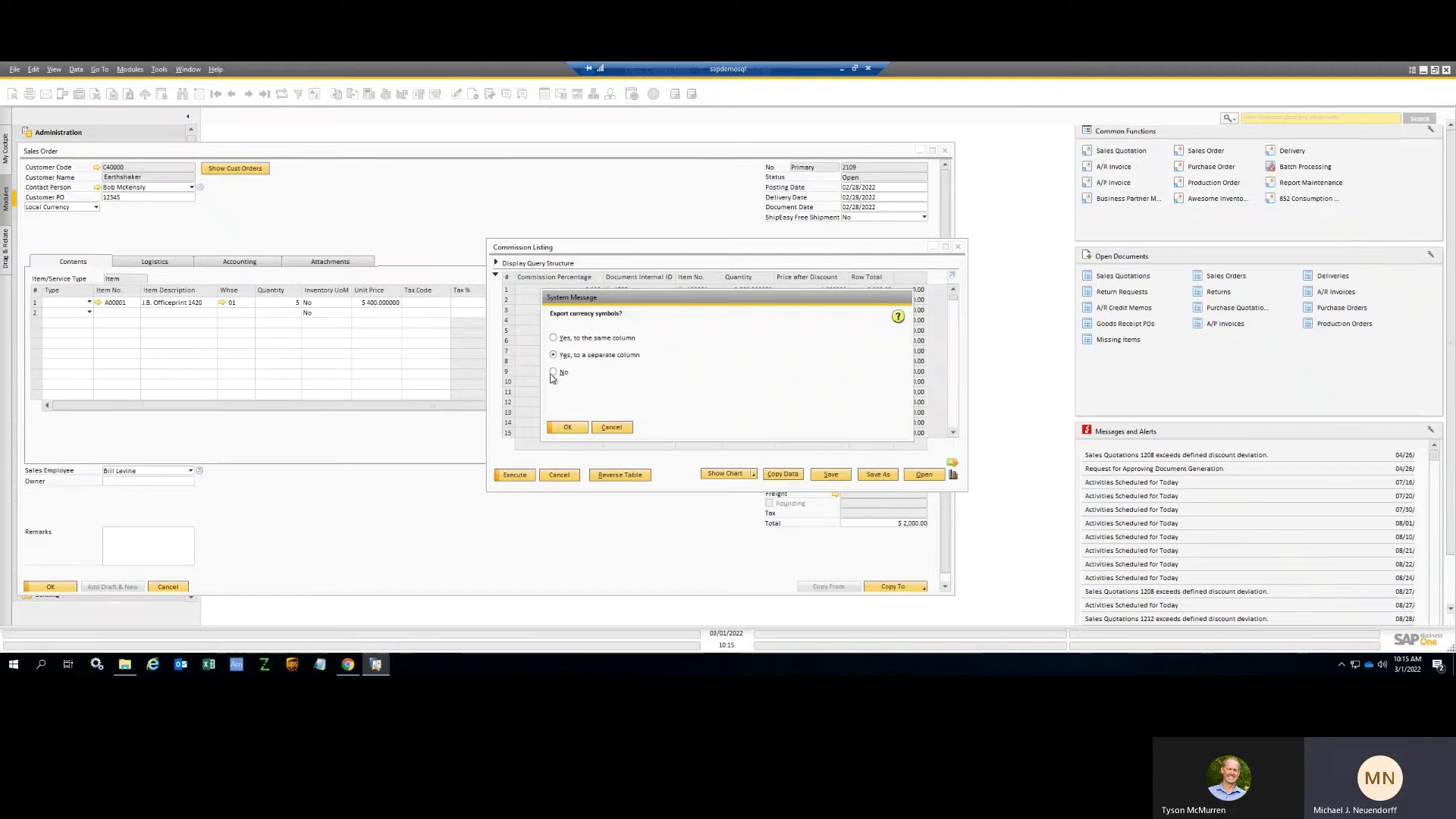
click(567, 427)
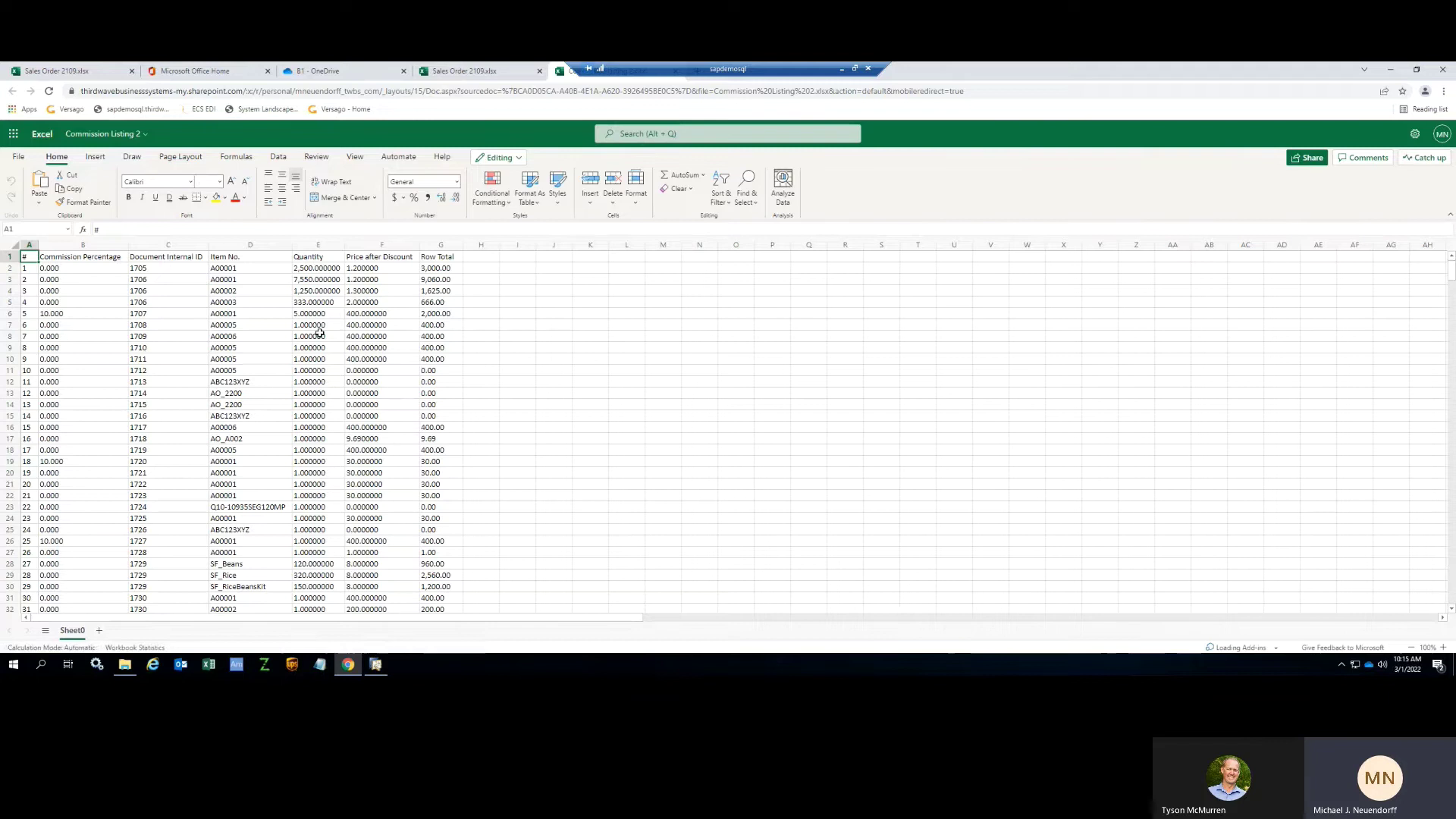
Step: Select Commission Listing 2.xlsx in the local B1 folder, then view B1 in OneDrive online
click(126, 664)
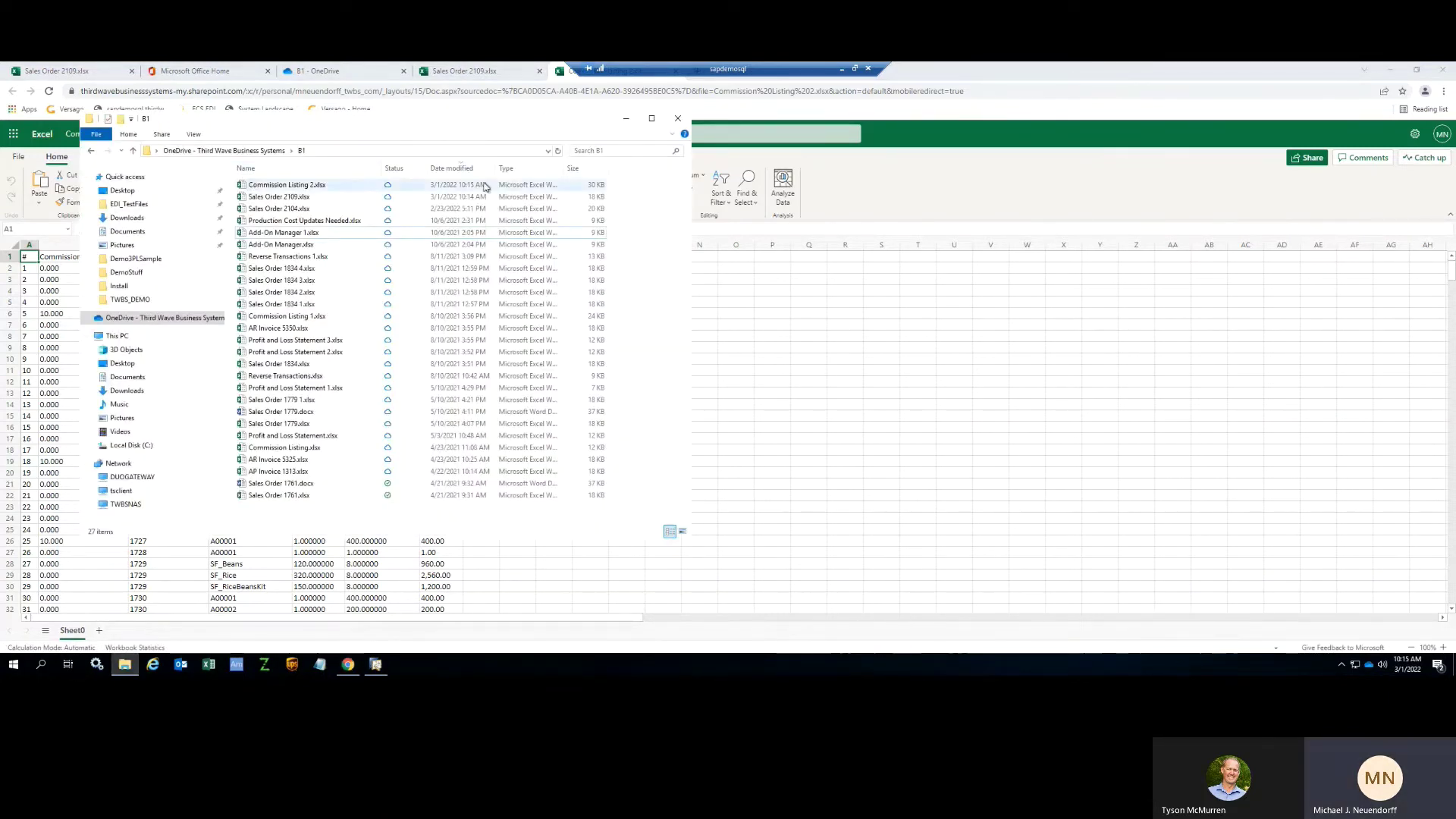
click(423, 187)
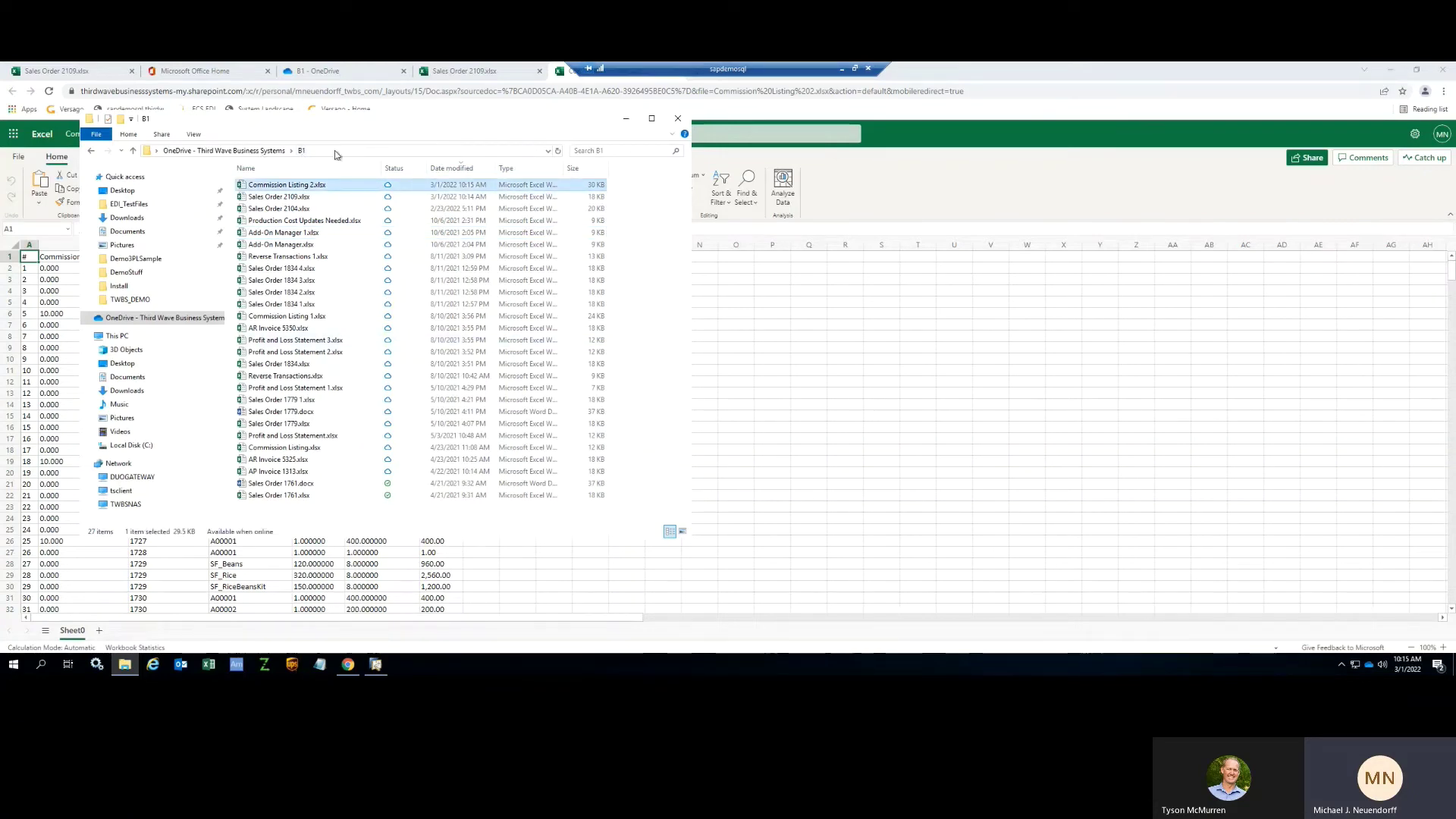
click(334, 70)
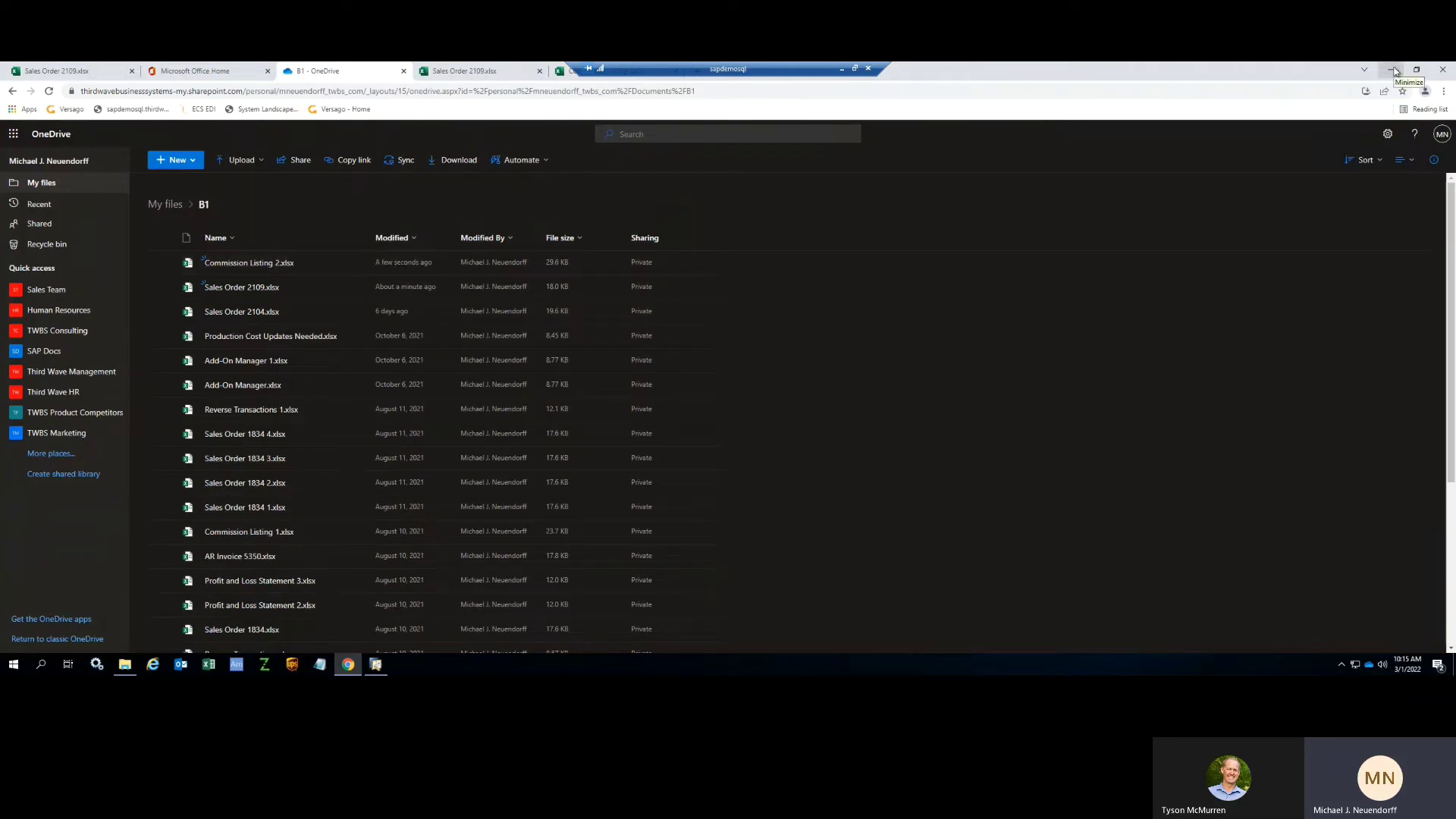
Step: Return to the Commission Listing 2 workbook tab, then minimize the browser
drag(714, 70, 919, 78)
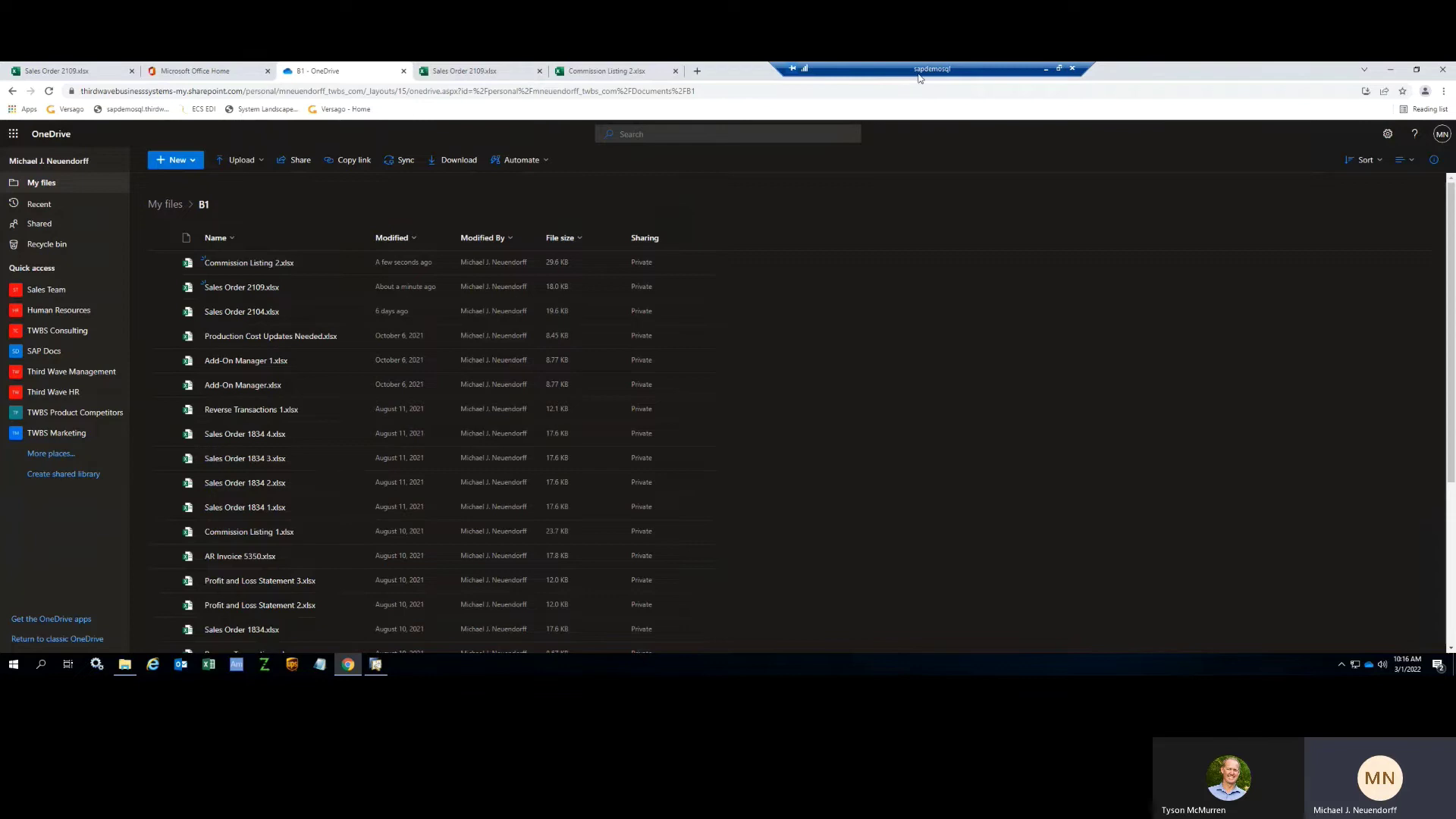
click(599, 72)
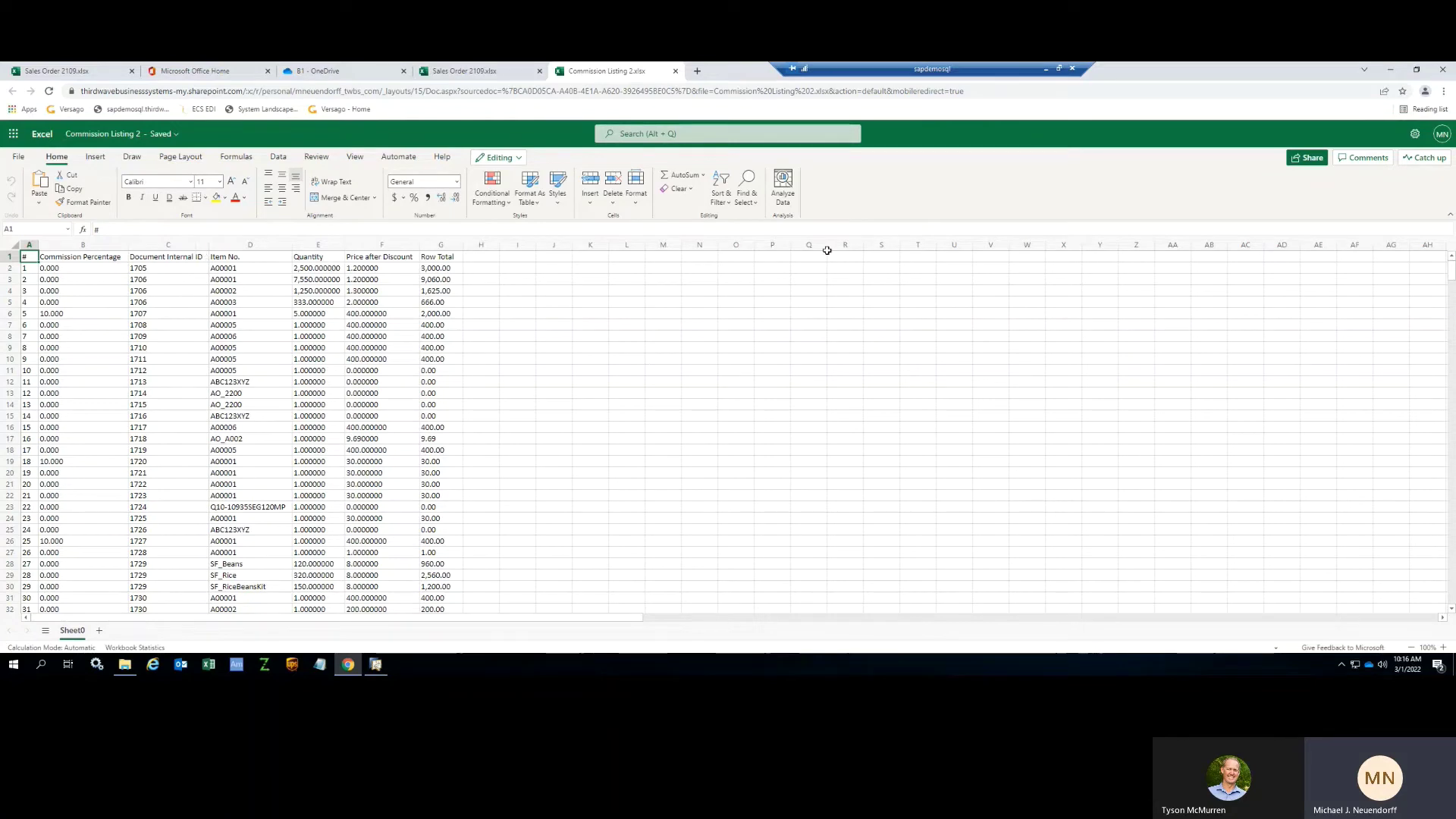
click(1391, 70)
Step: Log in to the OEC Computers company with the user name and password
click(592, 274)
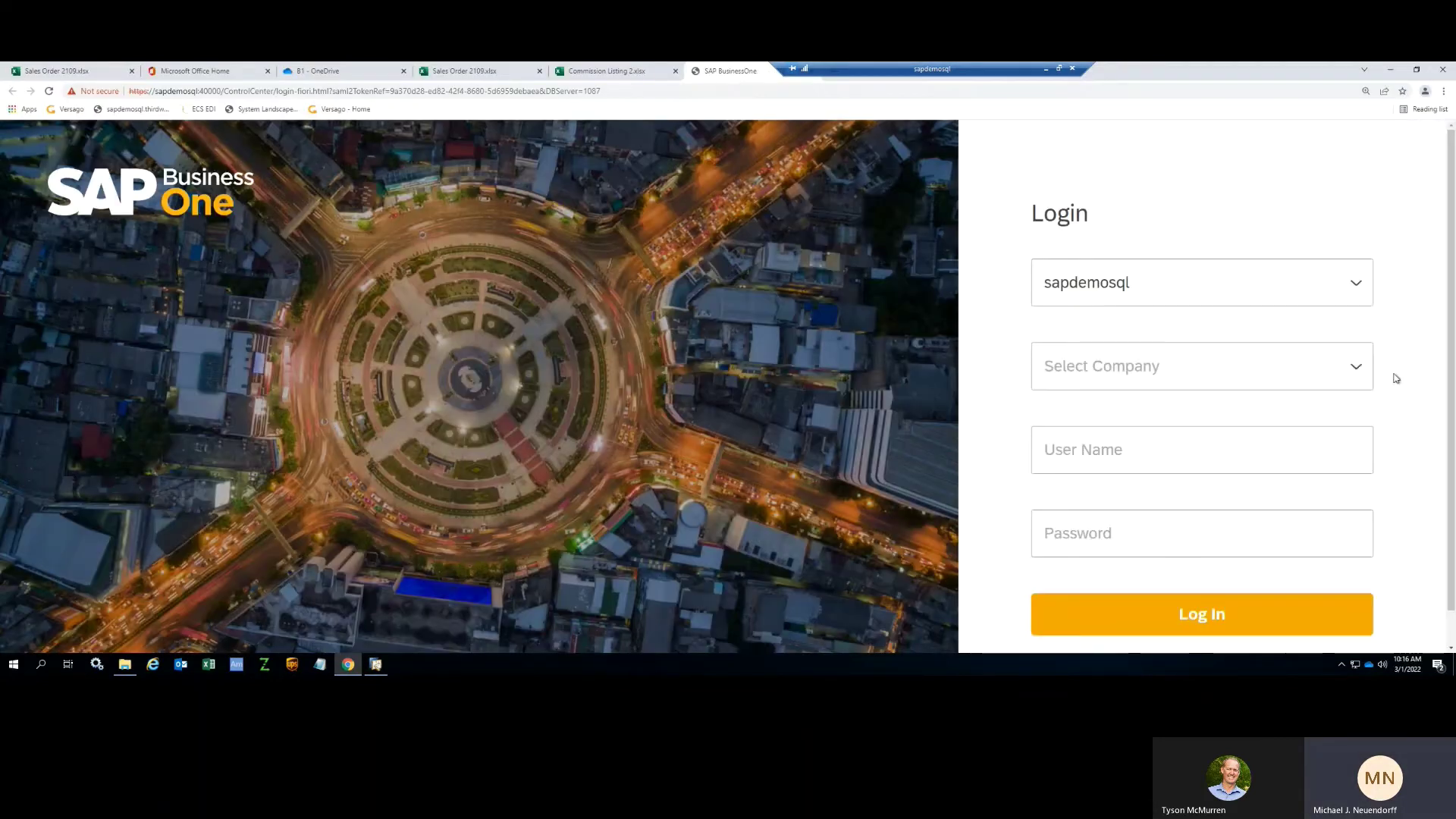
click(1347, 371)
click(1092, 510)
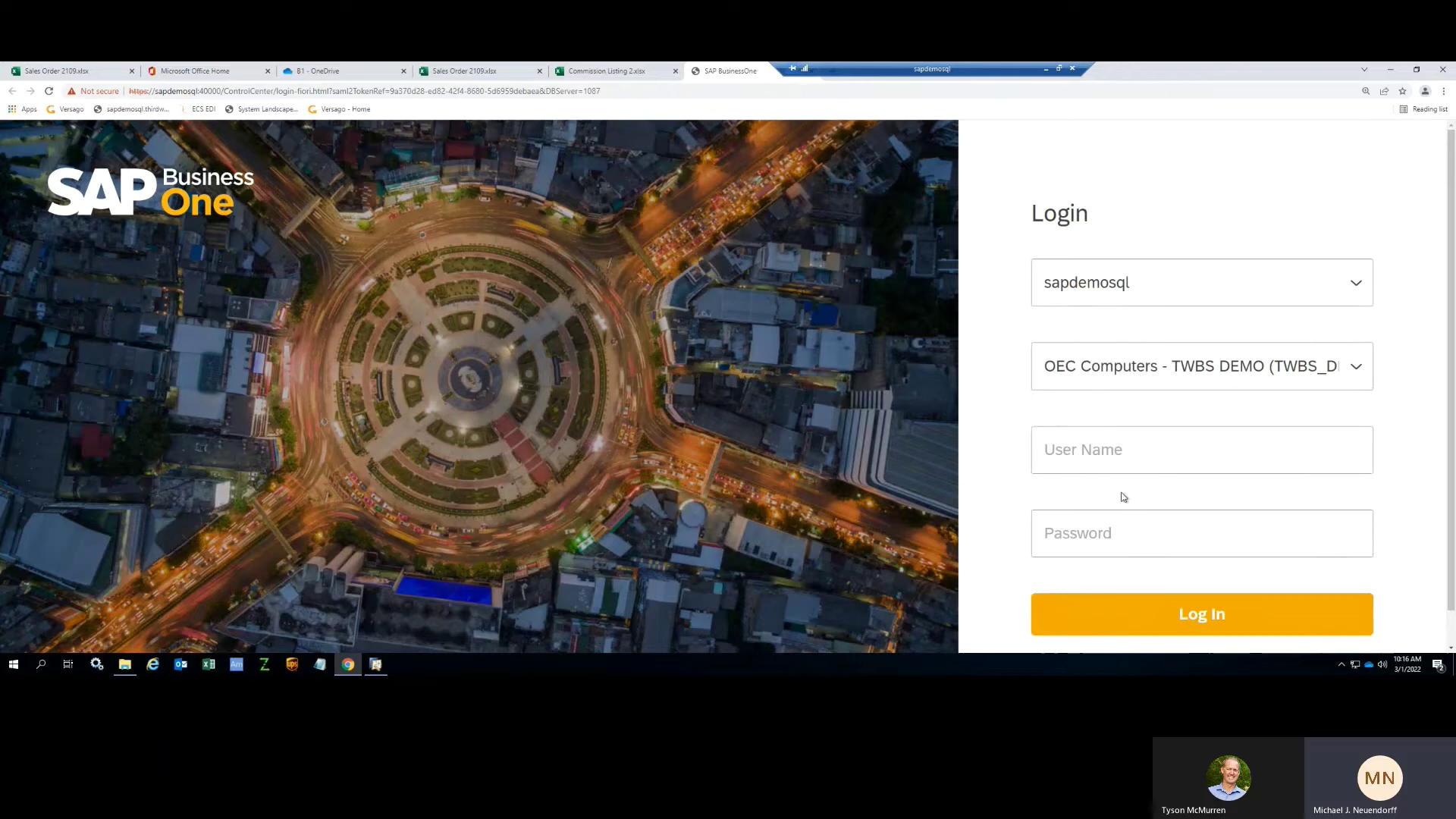
click(1117, 449)
text(manager)
key(Tab)
text(******)
key(Return)
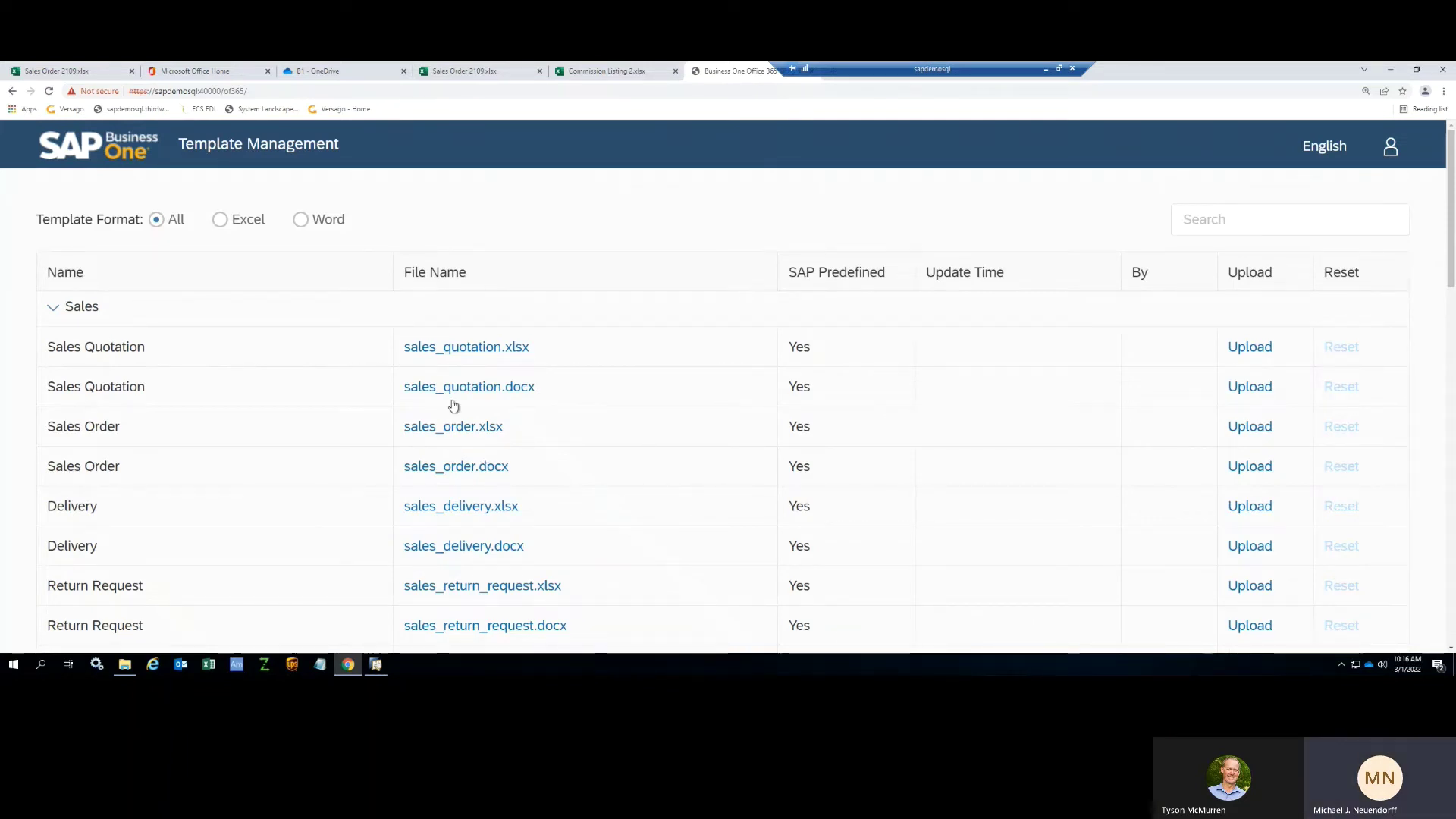
Step: Scroll through the predefined Sales templates, such as sales_order.xlsx, in Template Management
scroll(528, 467, down, 7)
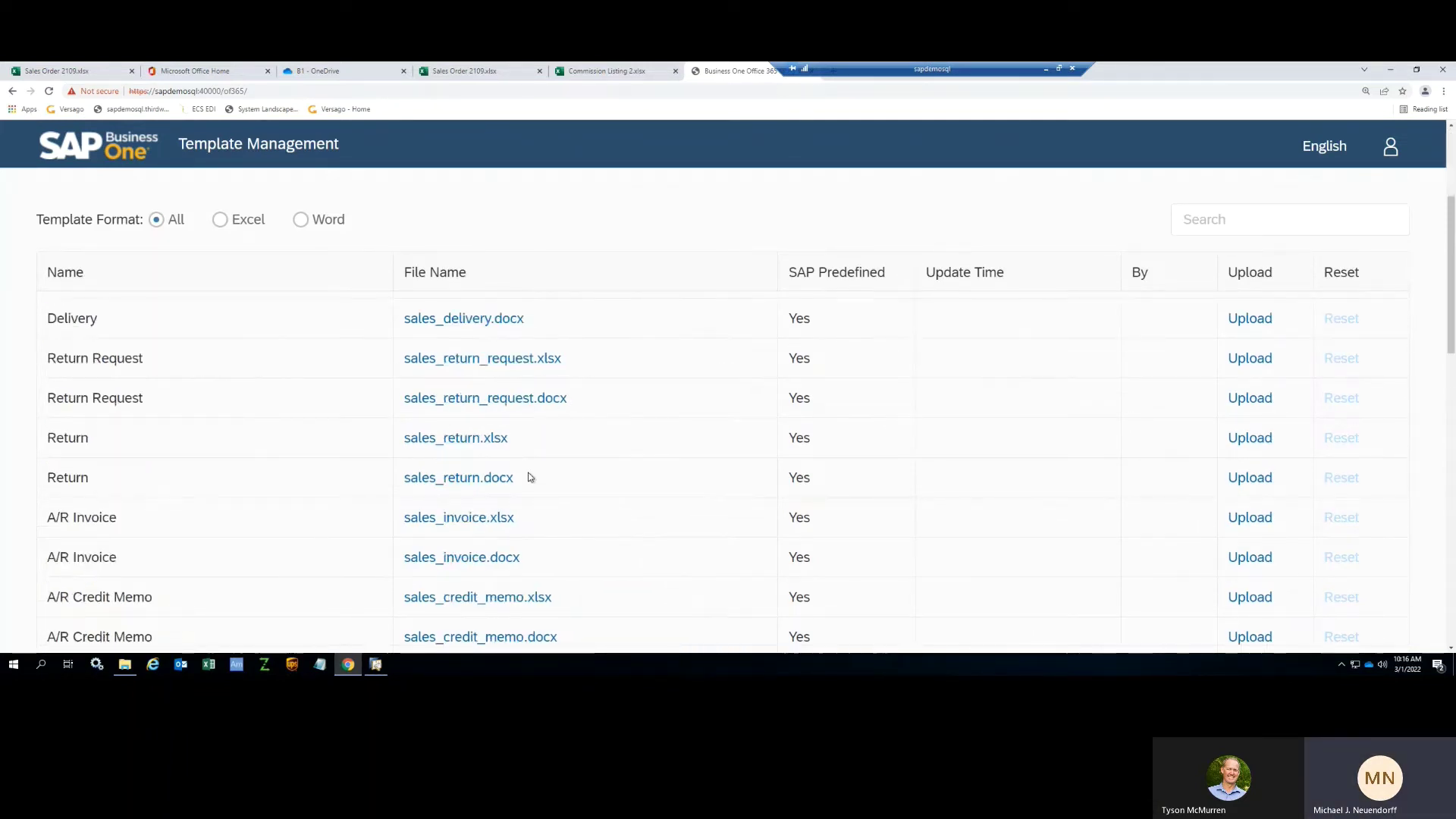
scroll(534, 479, up, 8)
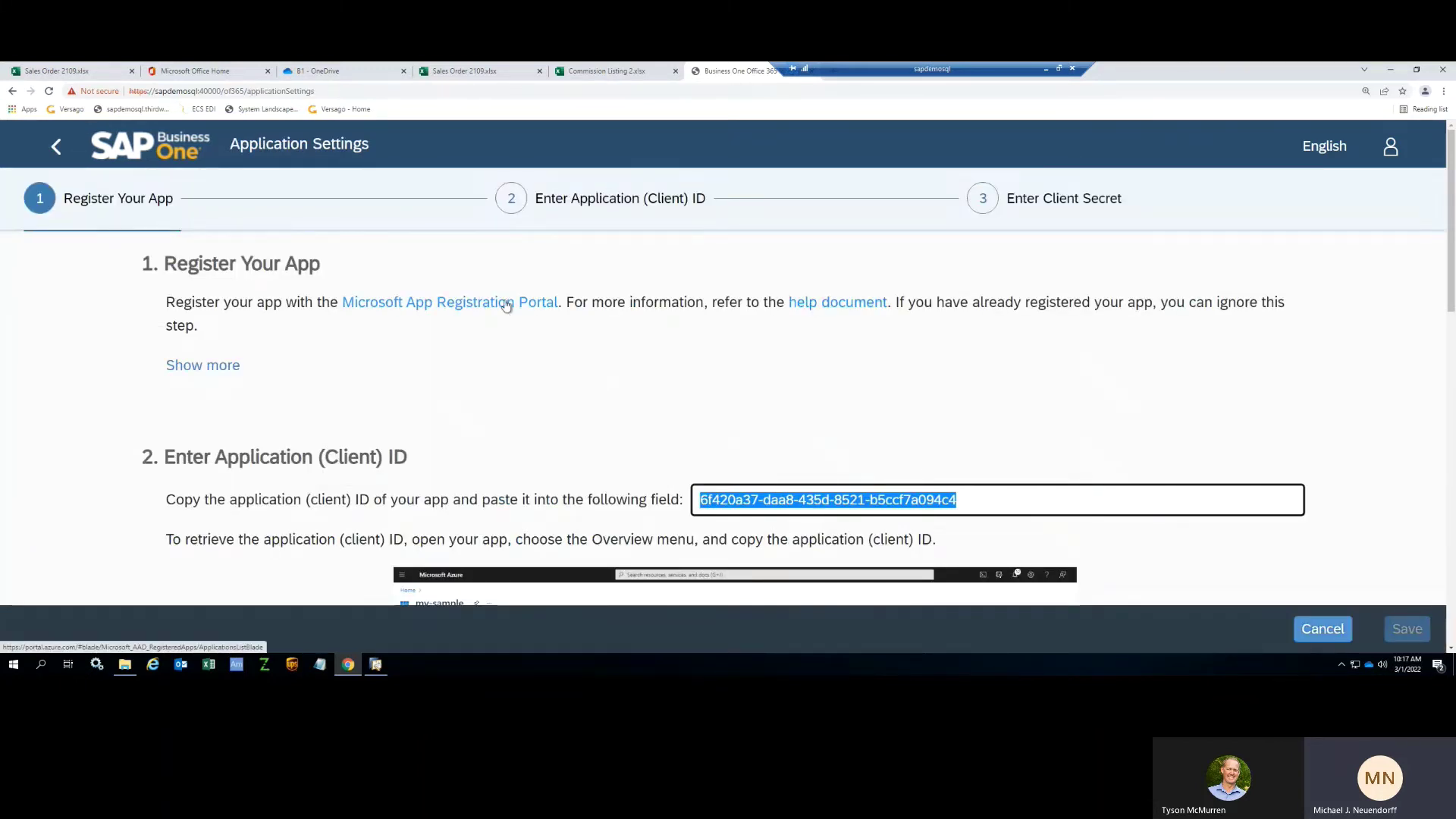
Step: Open the Microsoft App Registration Portal in a new tab, then return to Application Settings
right_click(507, 301)
click(565, 311)
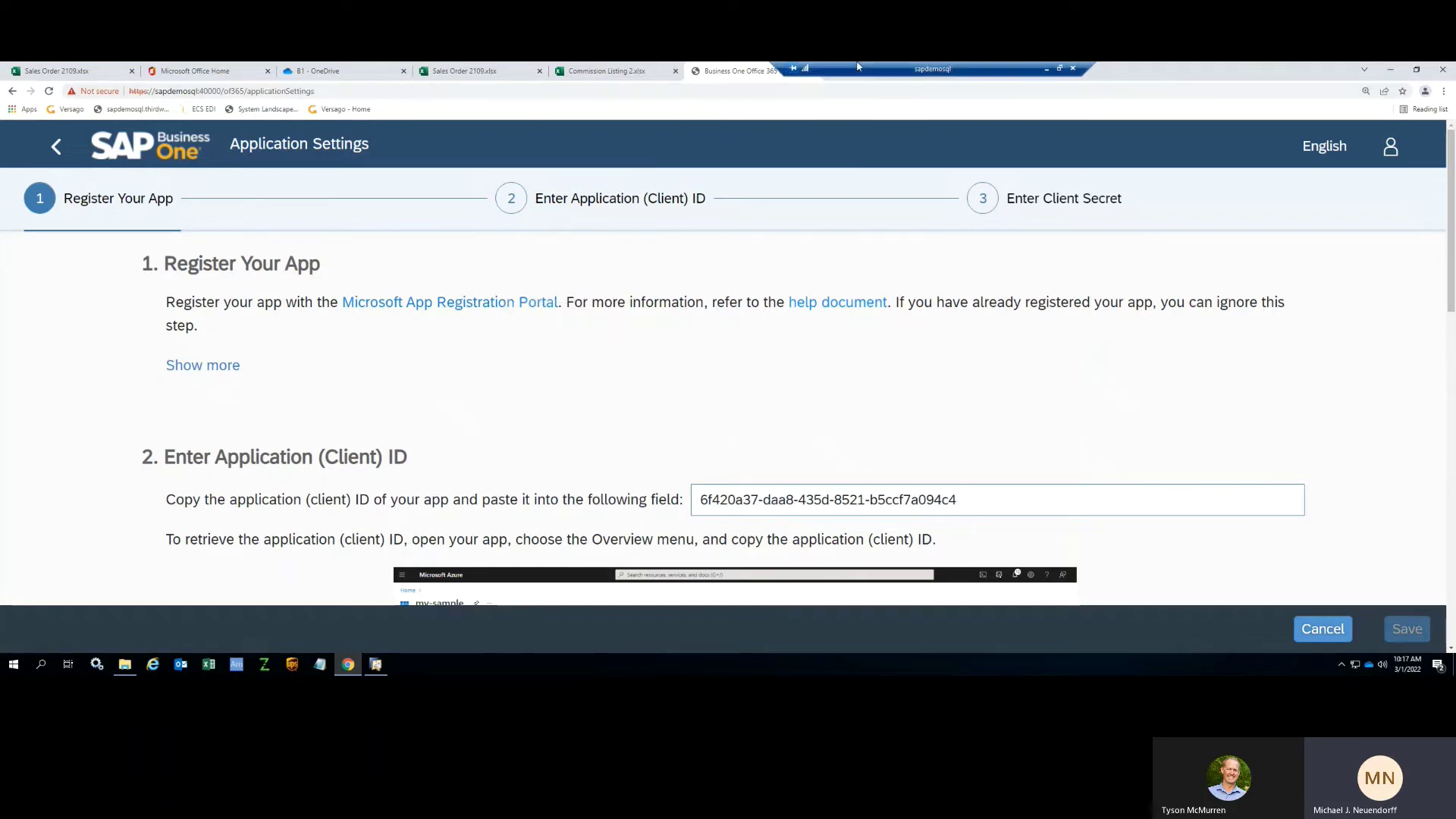
click(937, 75)
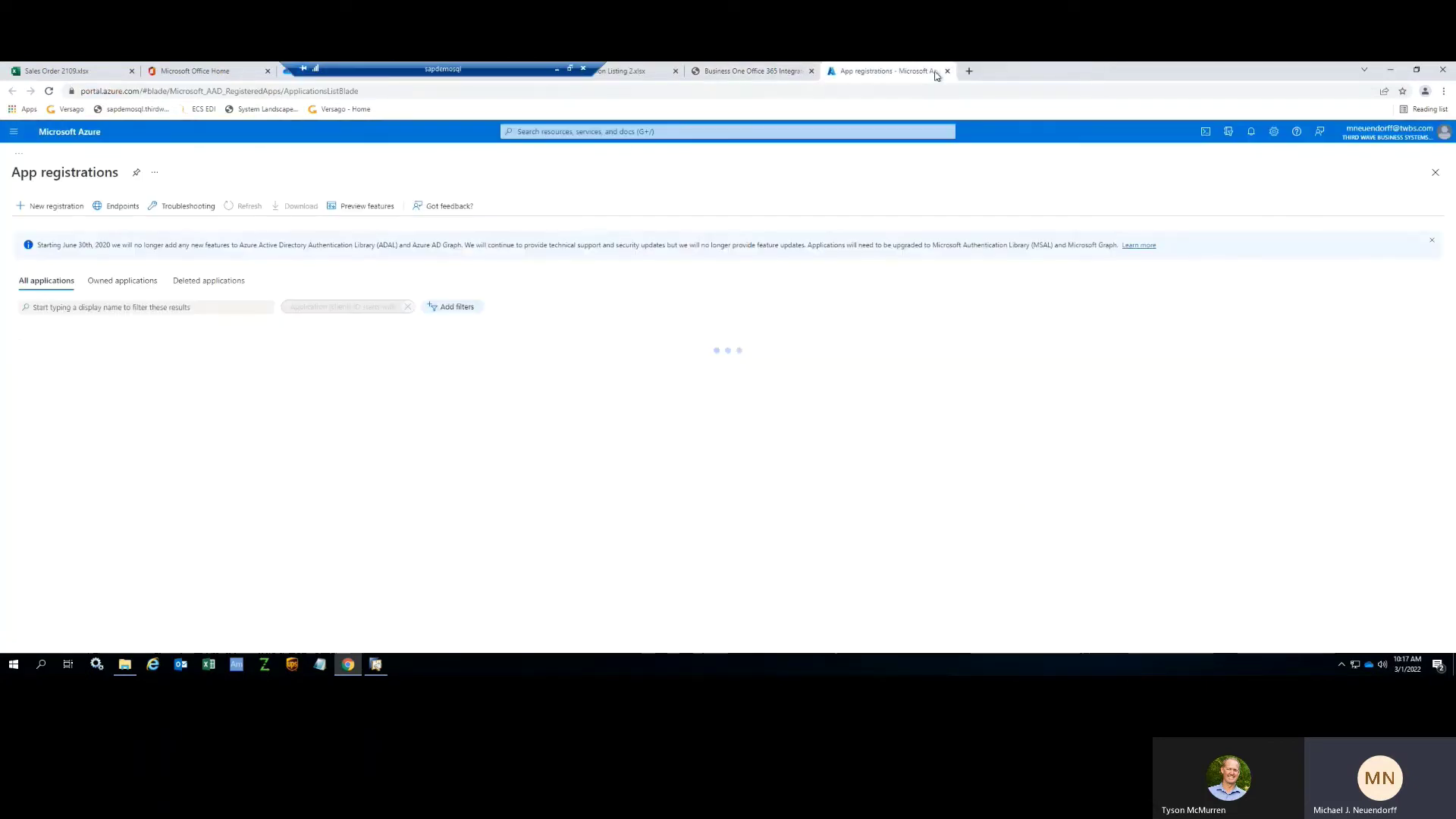
click(749, 70)
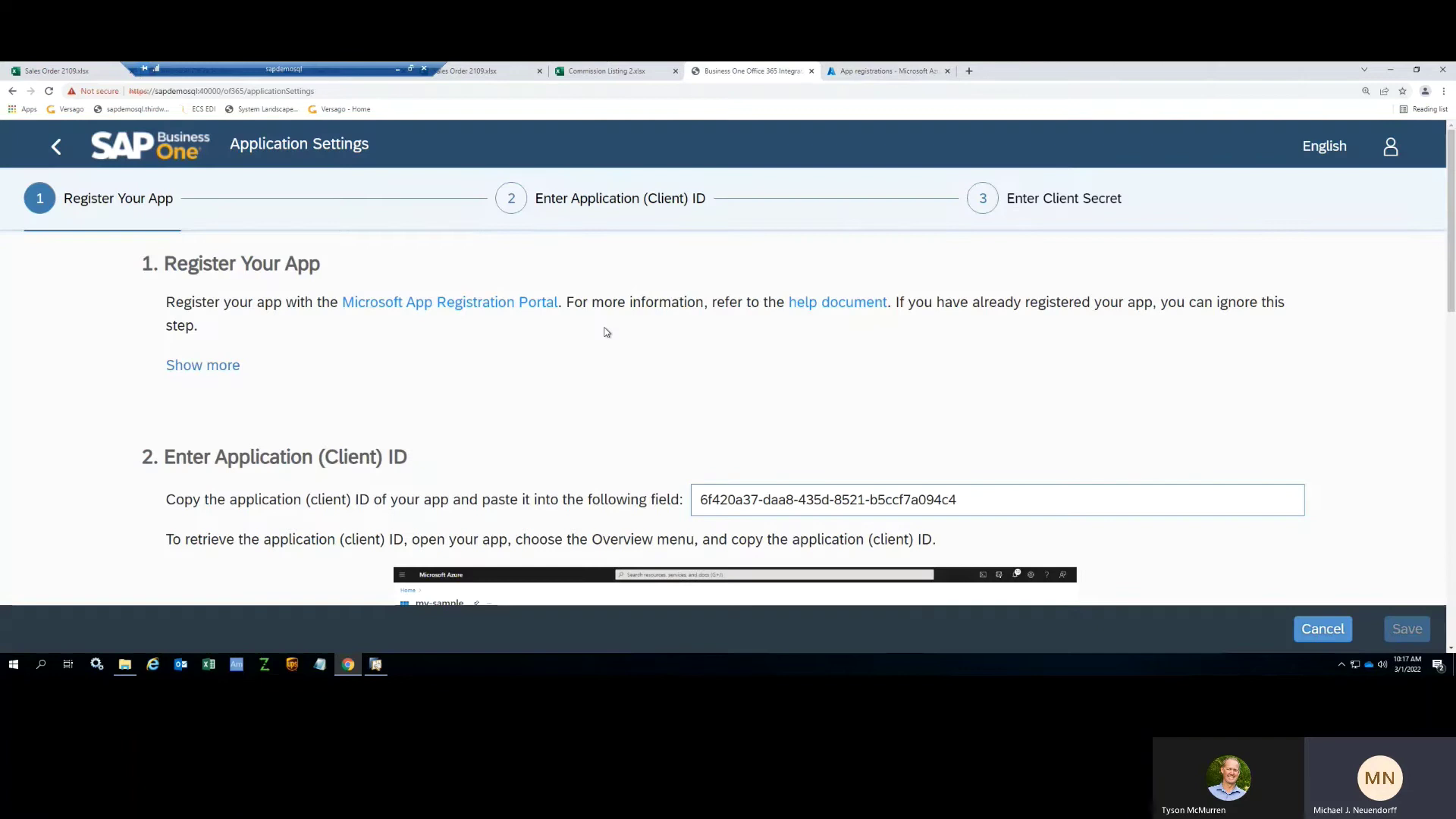
Step: Read through the client ID and client secret setup steps on Application Settings
scroll(603, 329, down, 3)
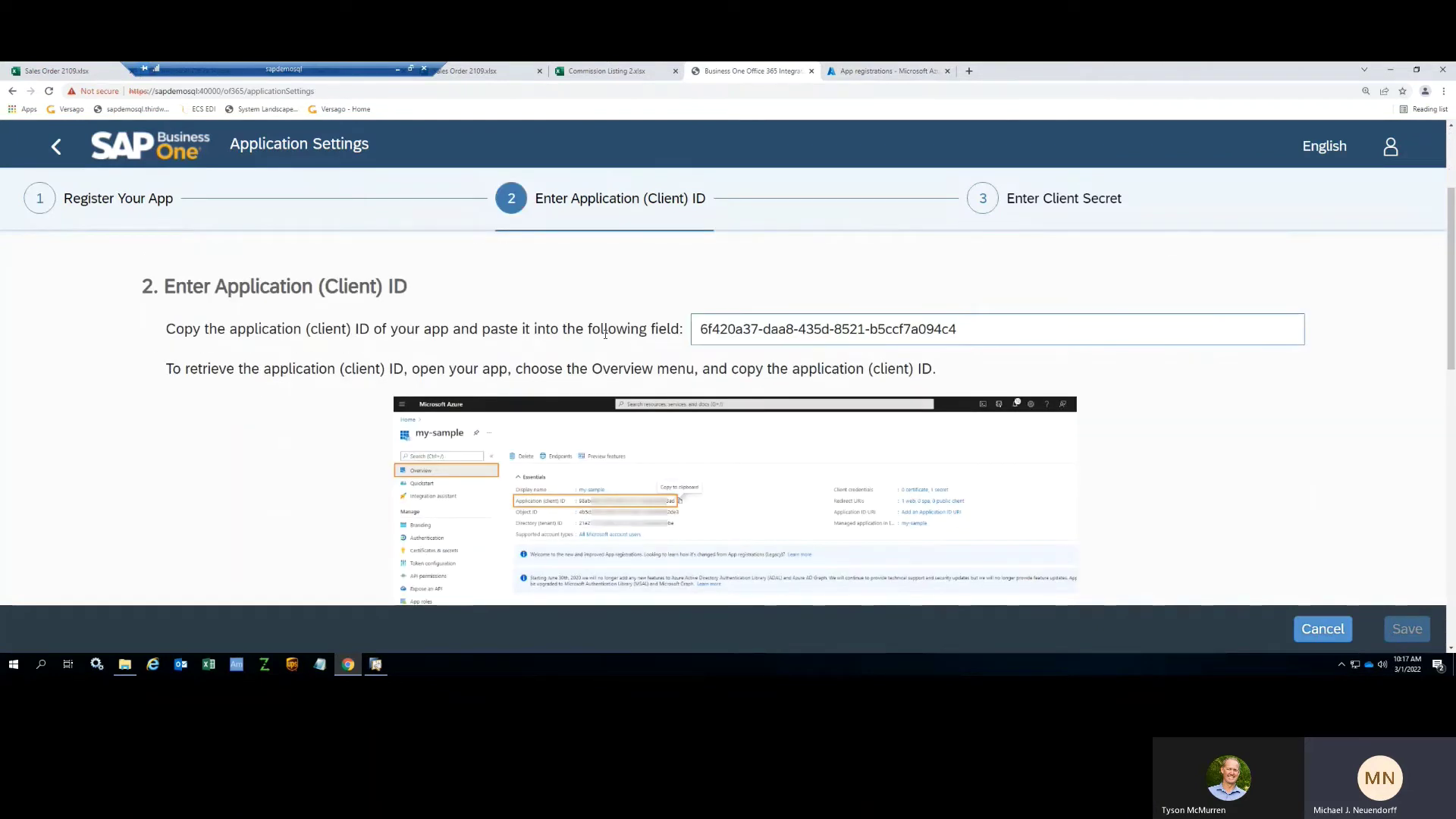
scroll(615, 390, down, 1)
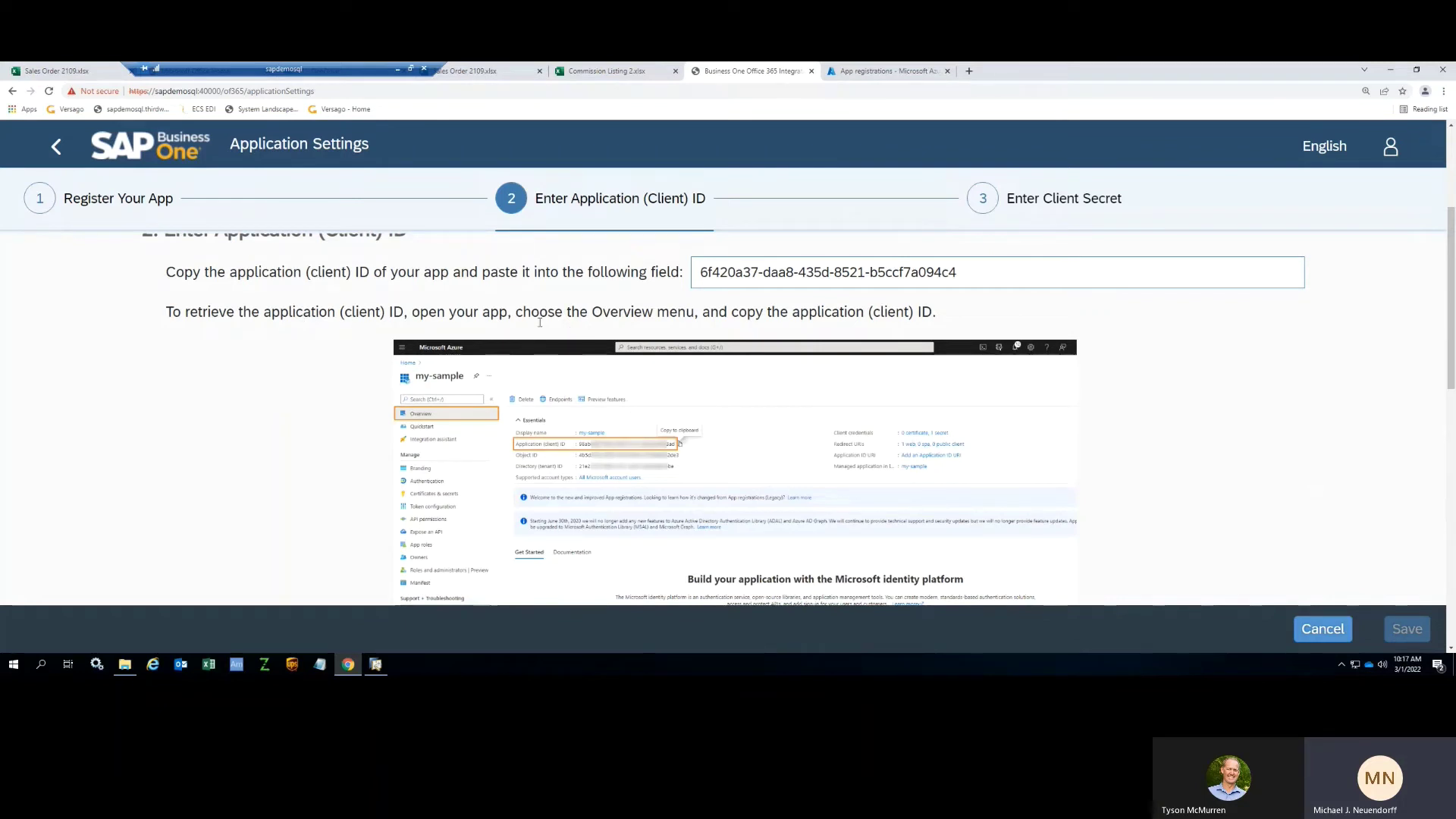
scroll(622, 314, down, 1)
scroll(622, 314, up, 4)
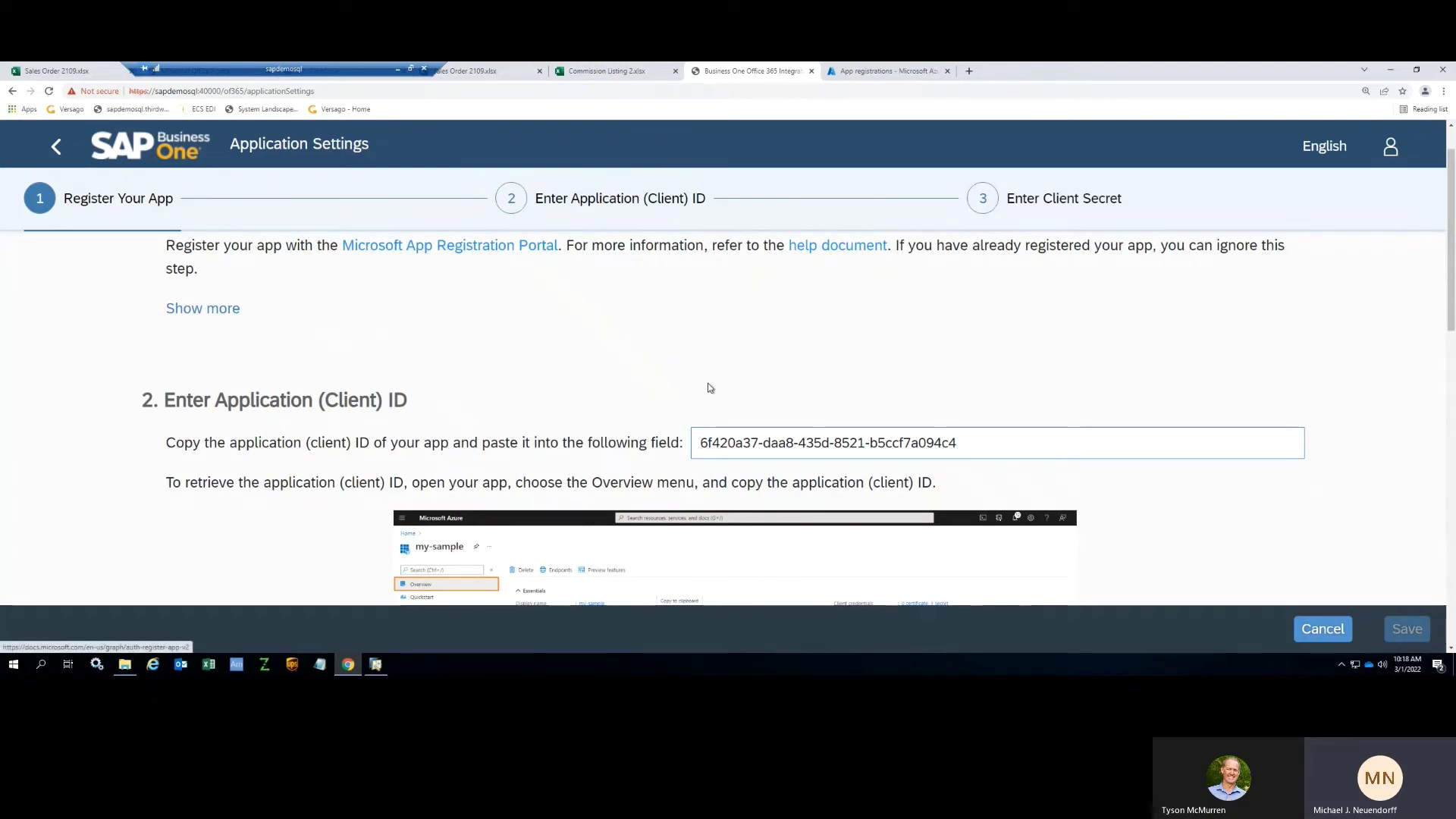
scroll(707, 383, down, 3)
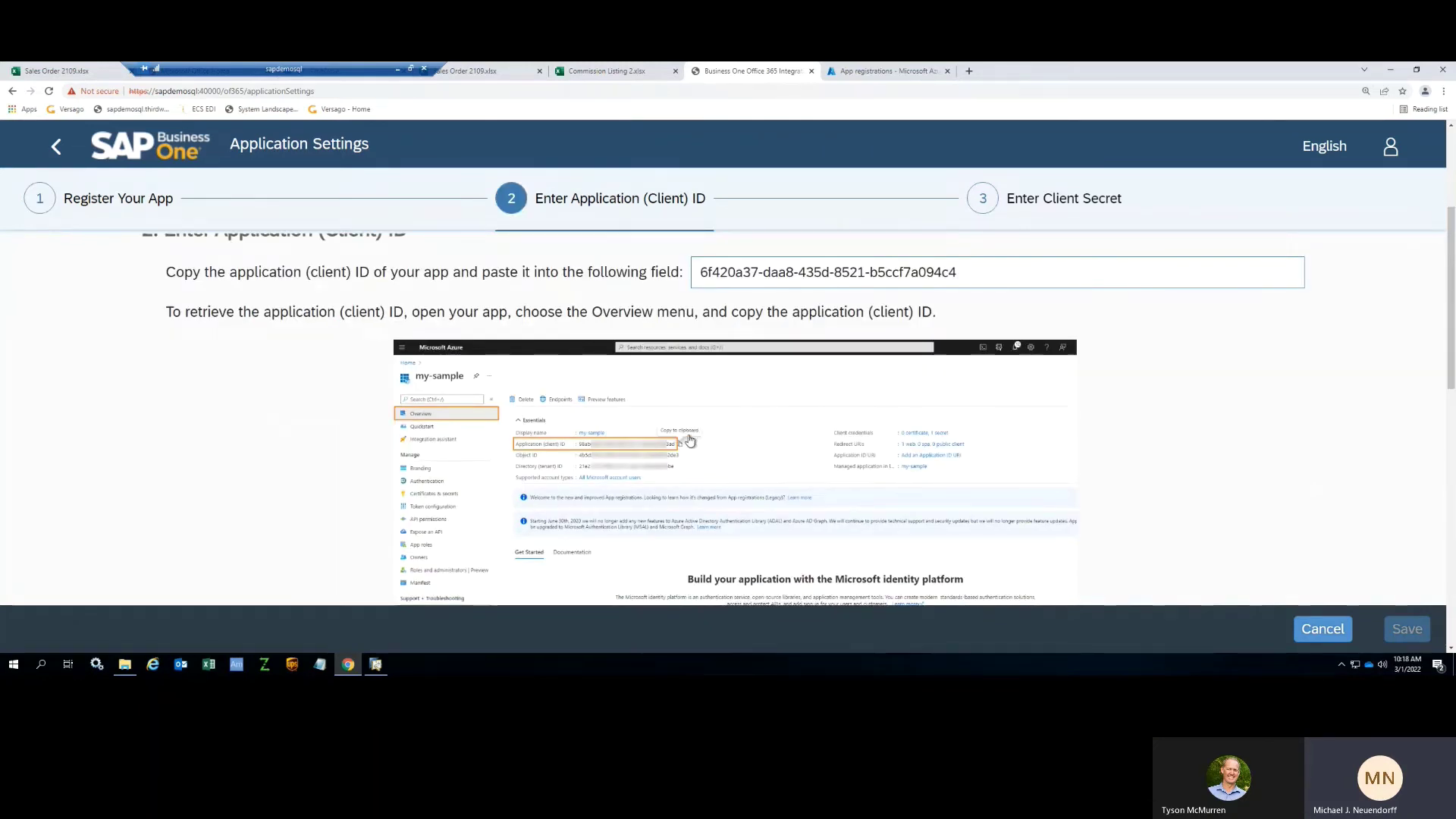
scroll(690, 441, down, 6)
scroll(690, 441, down, 4)
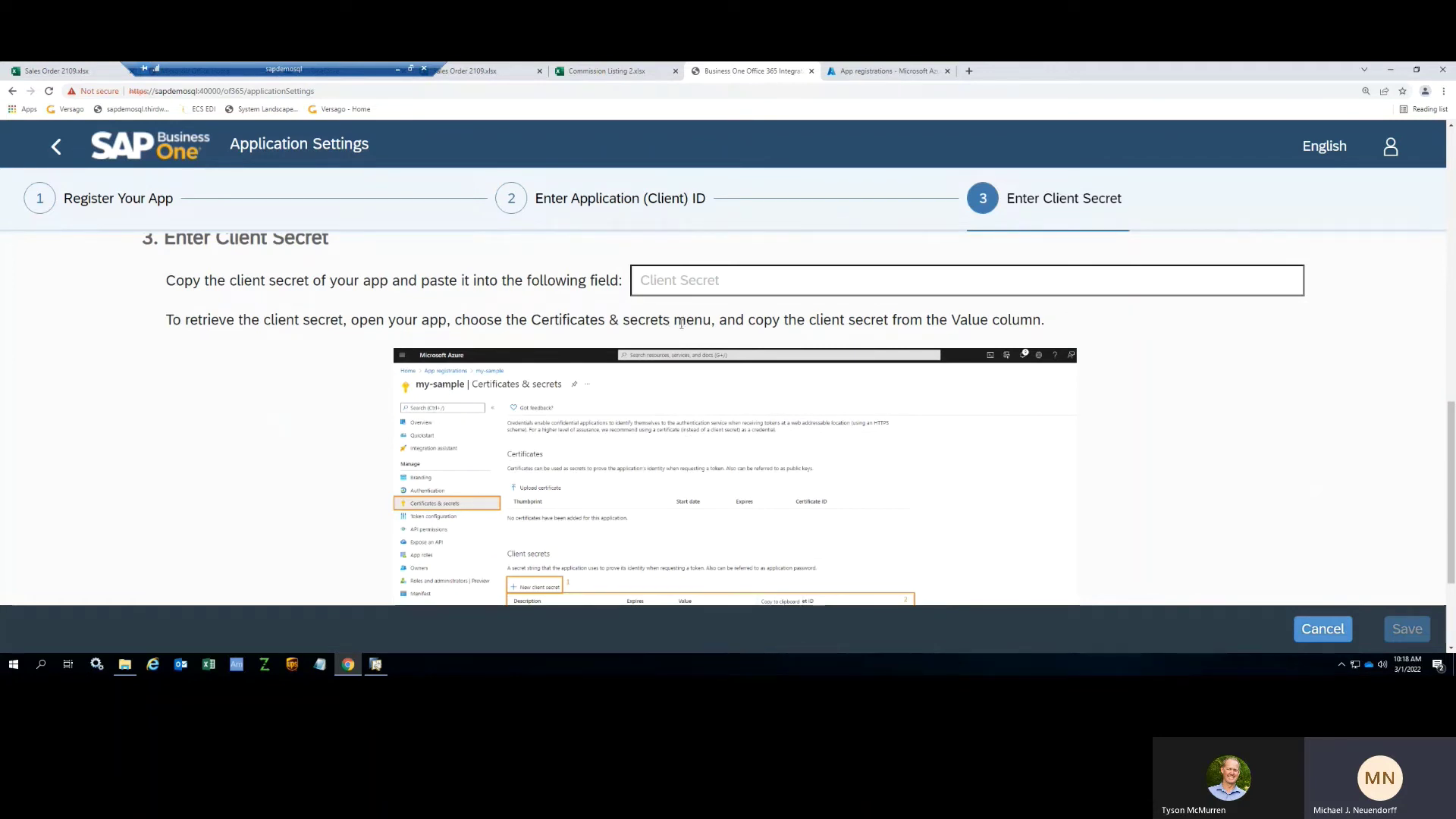
scroll(561, 549, down, 3)
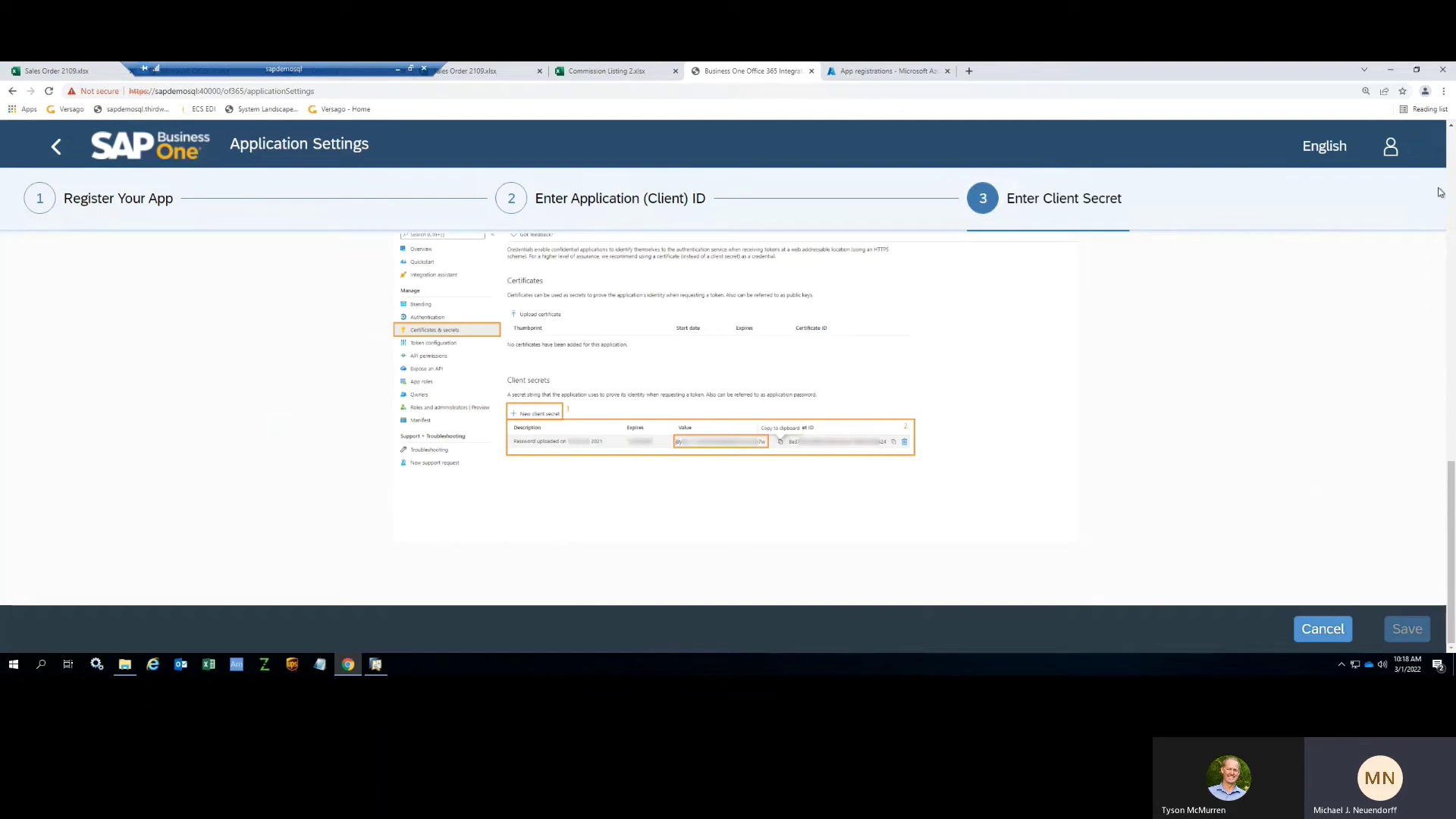
Step: Review My Account for the linked Microsoft 365 account and /B1 OneDrive folder, then minimize Chrome
click(1390, 153)
click(1322, 187)
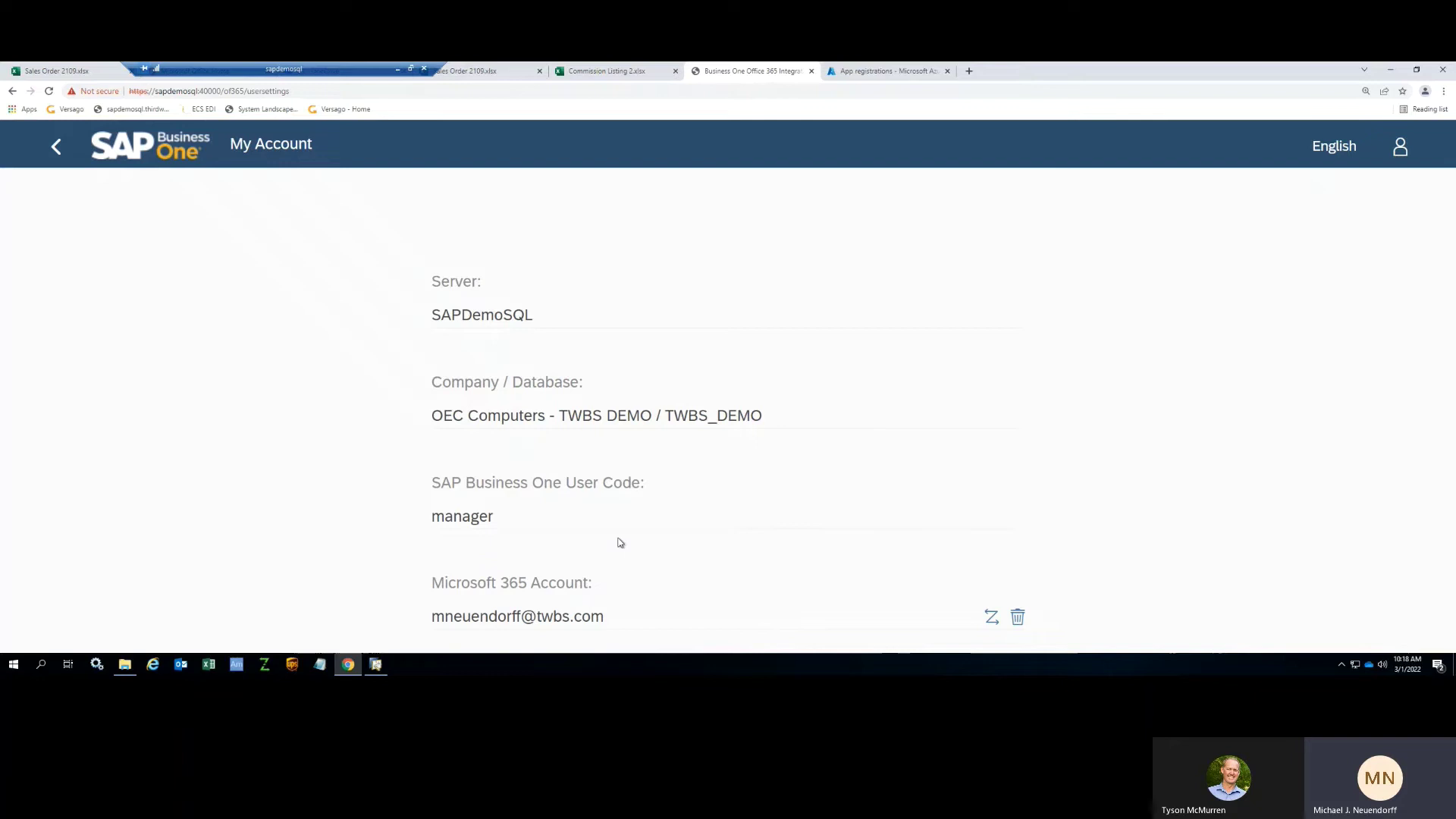
key(ctrl+minus)
key(ctrl+minus)
key(ctrl+minus)
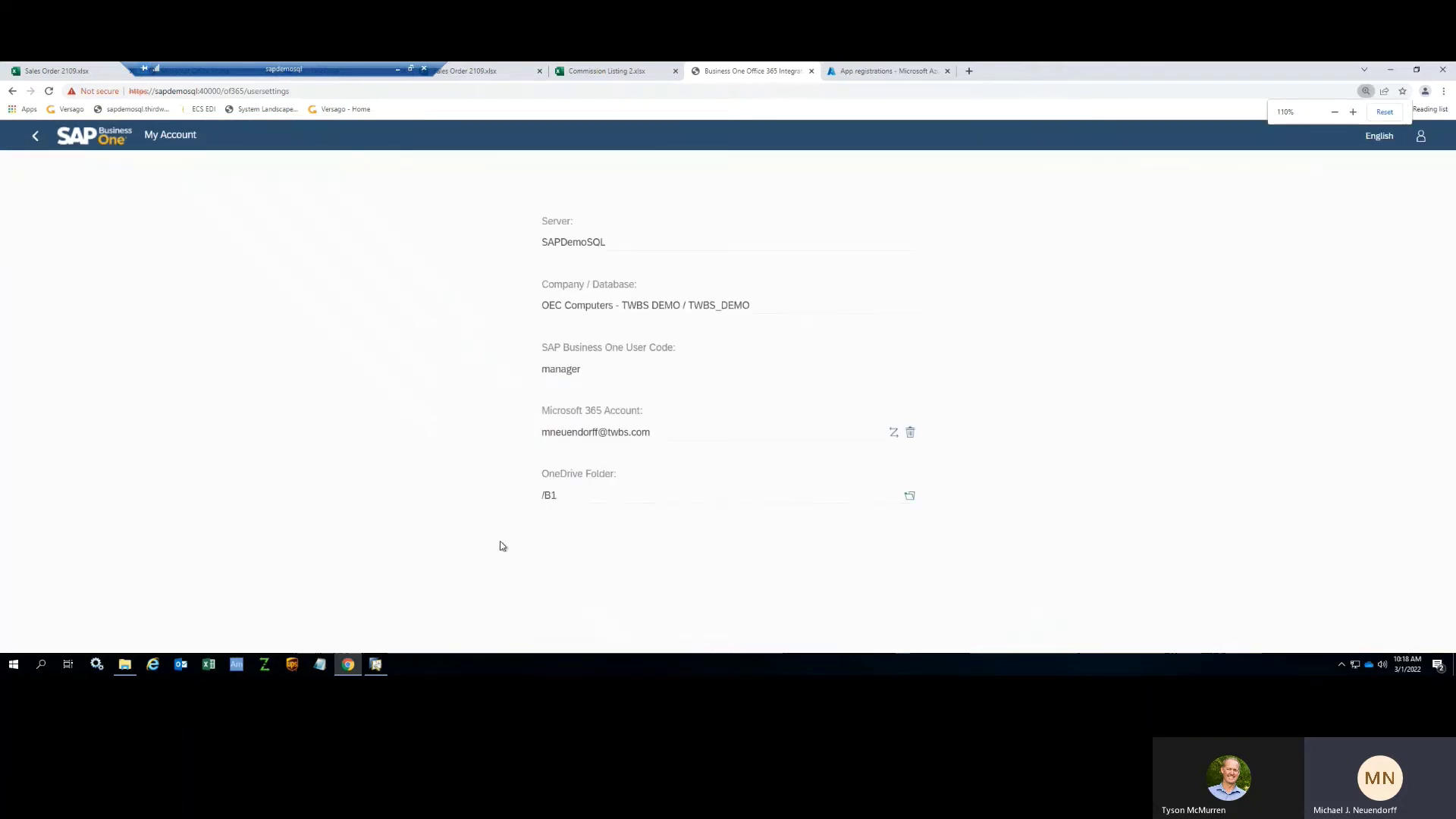
key(ctrl+plus)
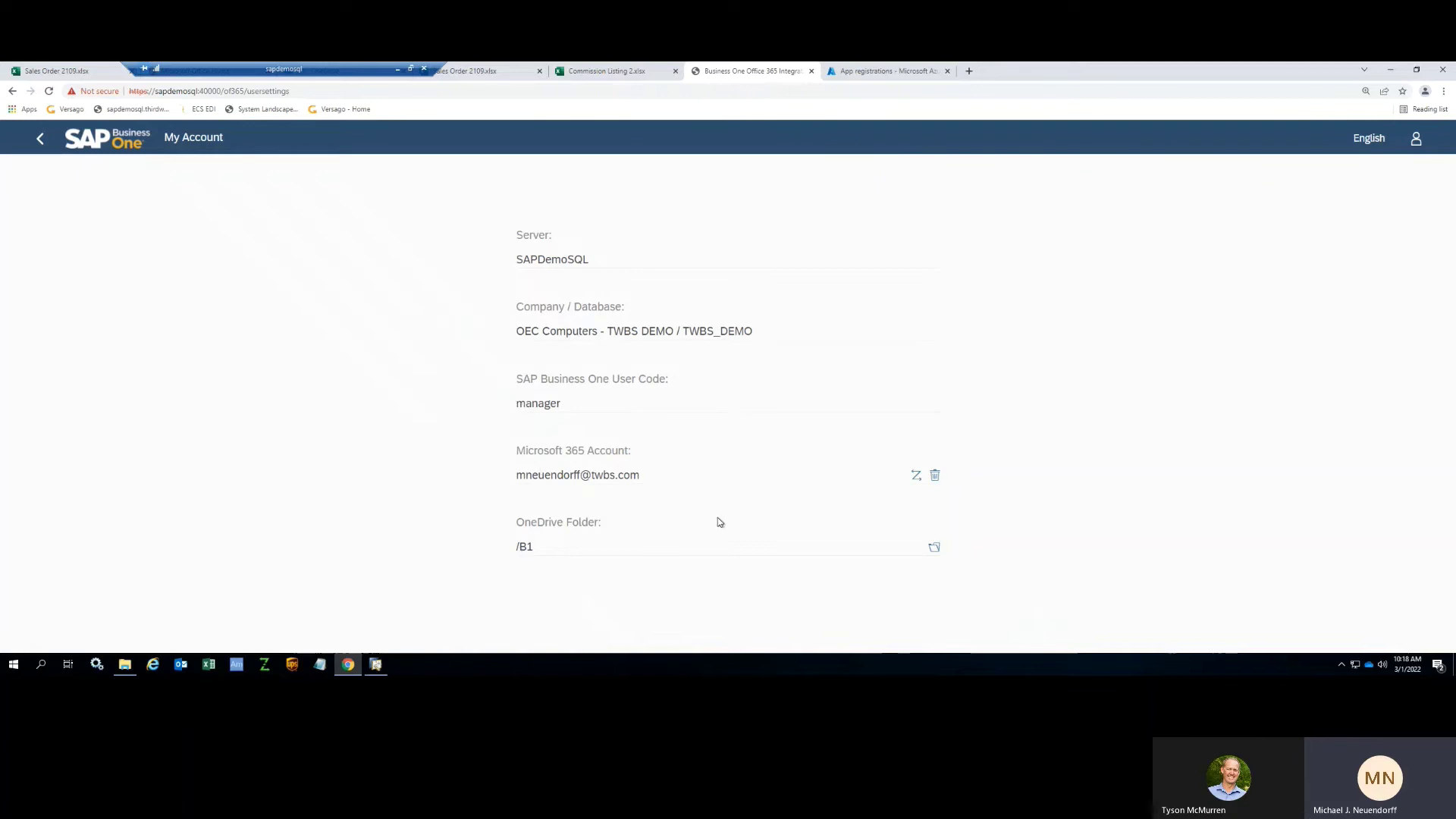
click(1393, 73)
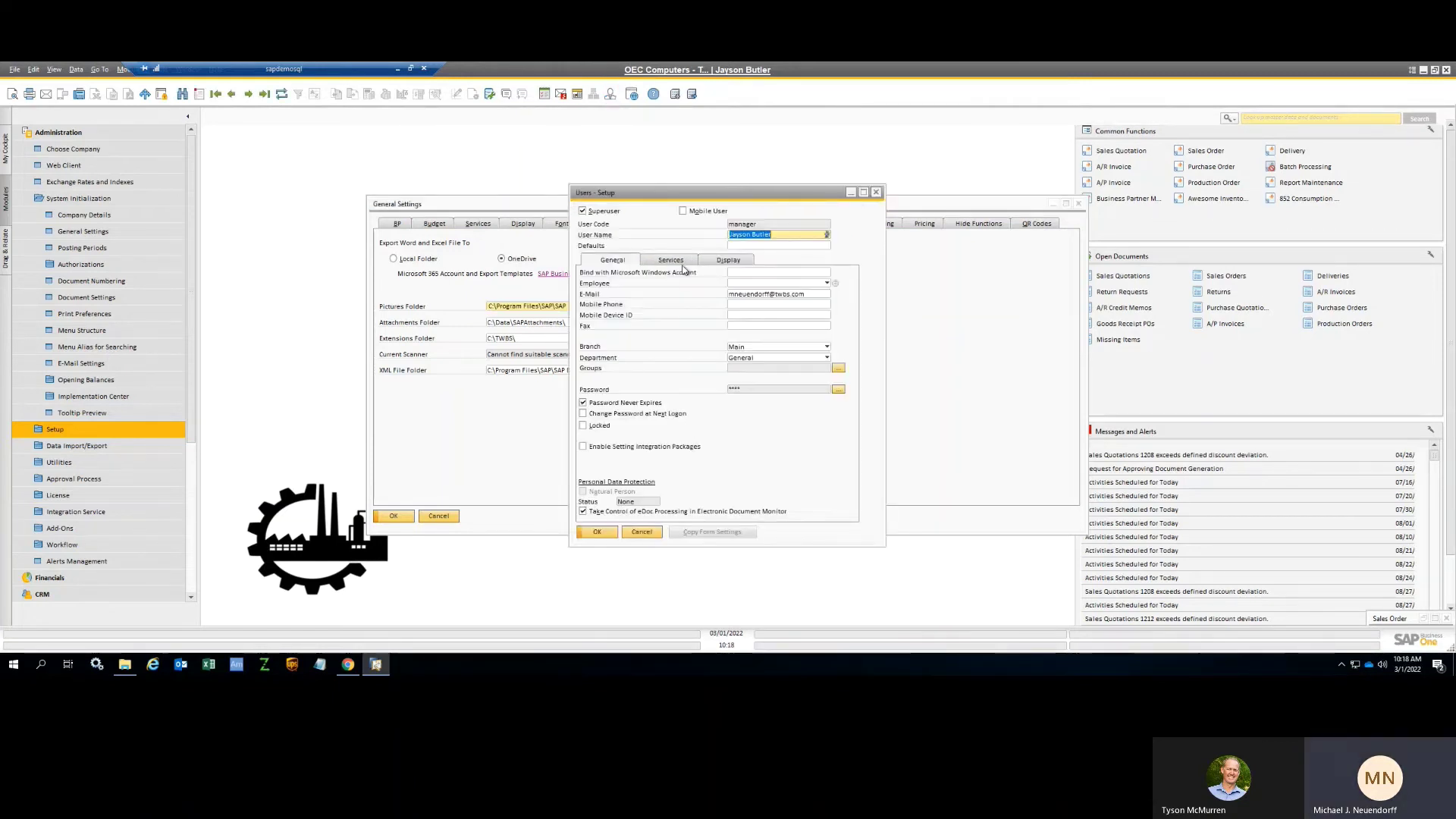
Step: Open the Microsoft 365 Integration template page from the user's Services tab, then close Users - Setup
click(680, 261)
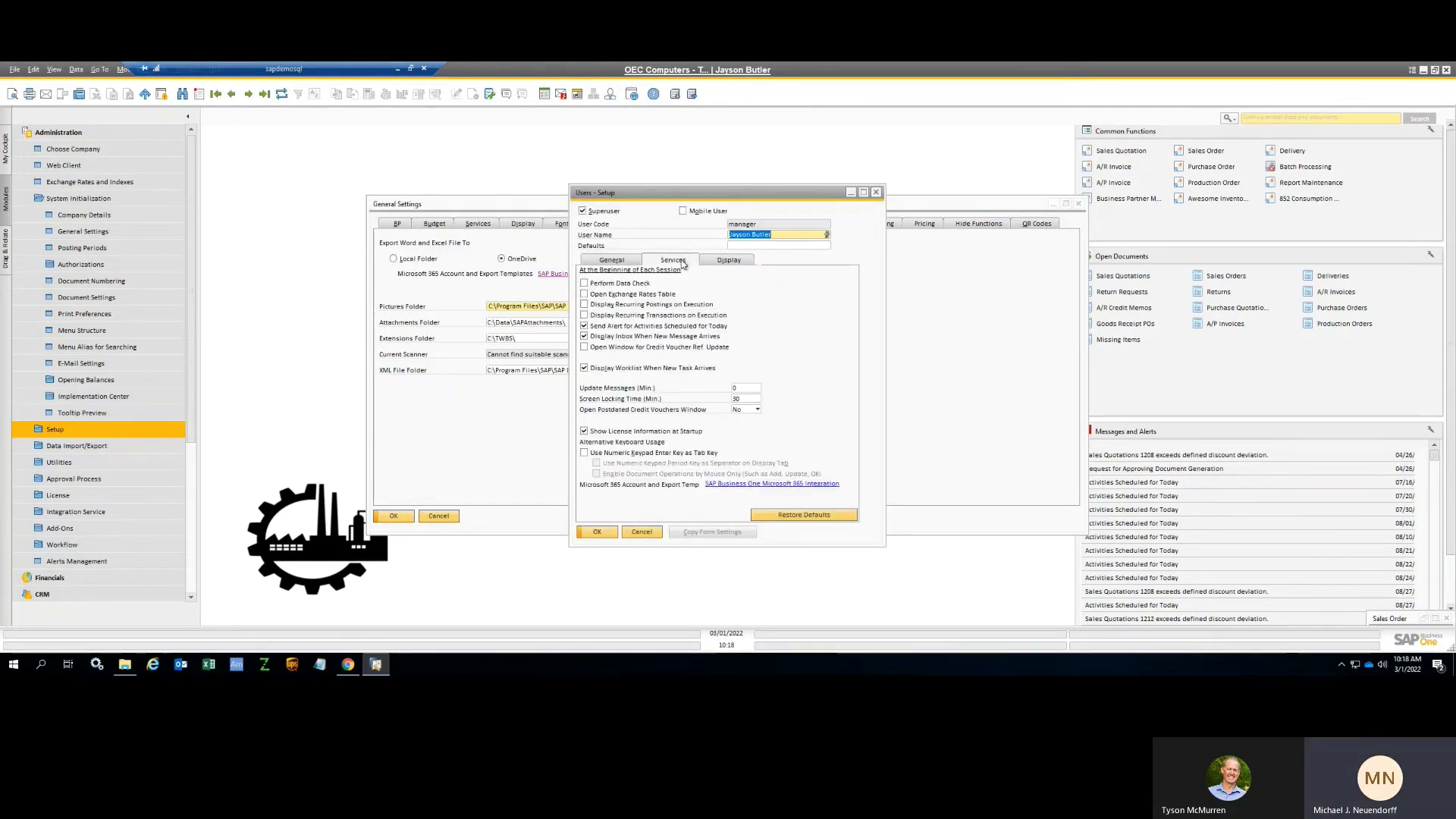
click(784, 485)
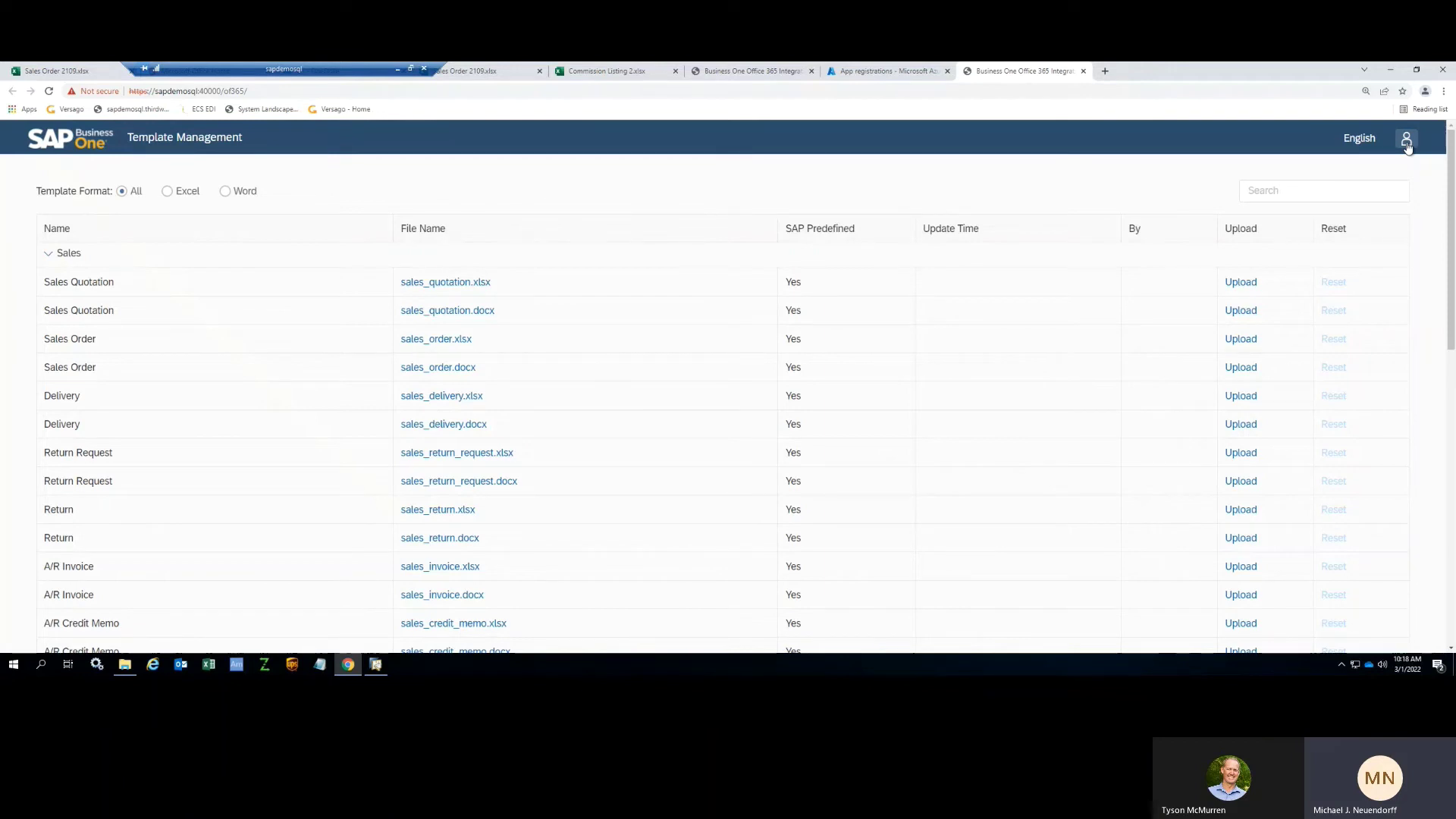
key(alt+Tab)
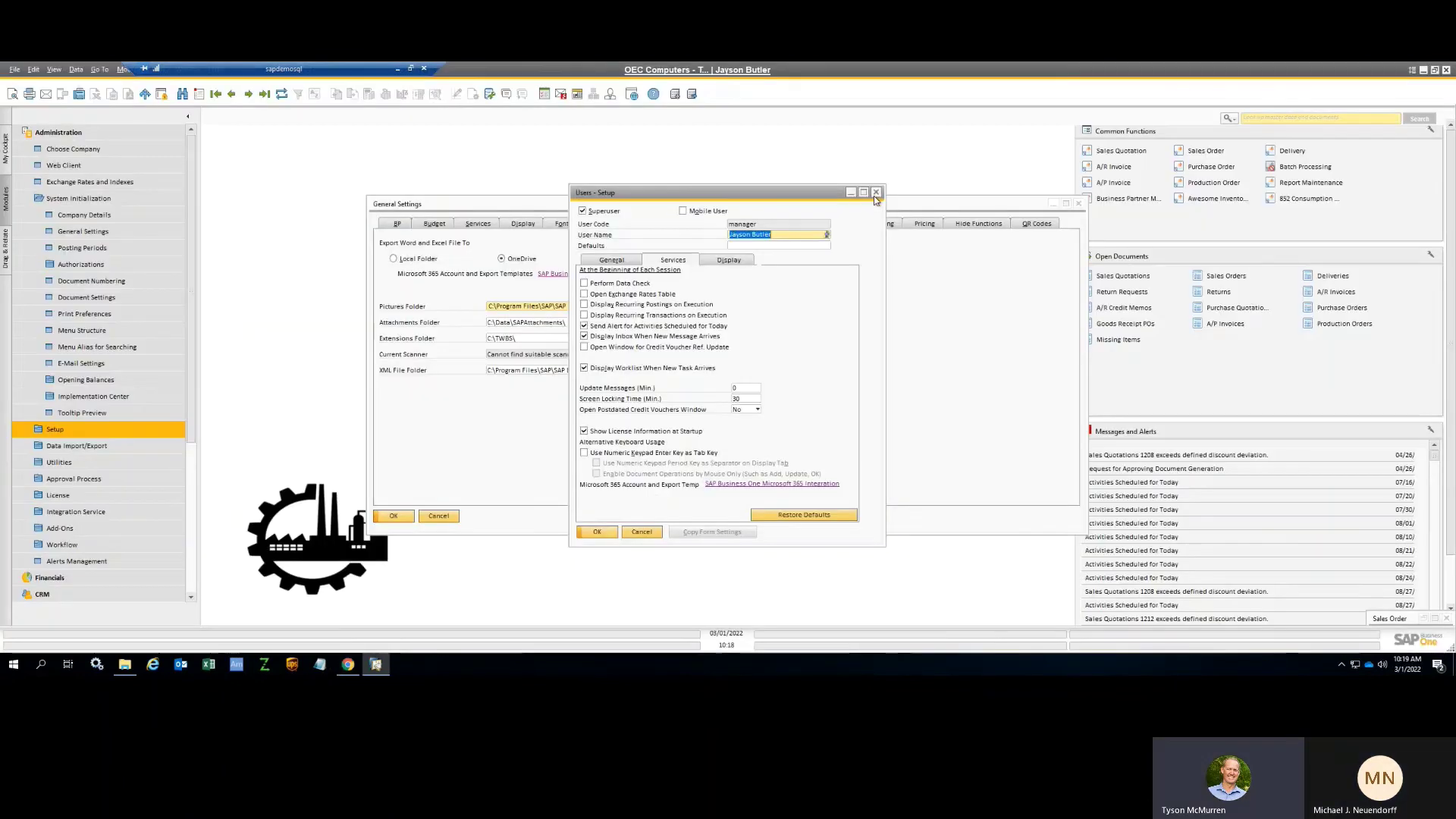
click(880, 200)
click(1078, 205)
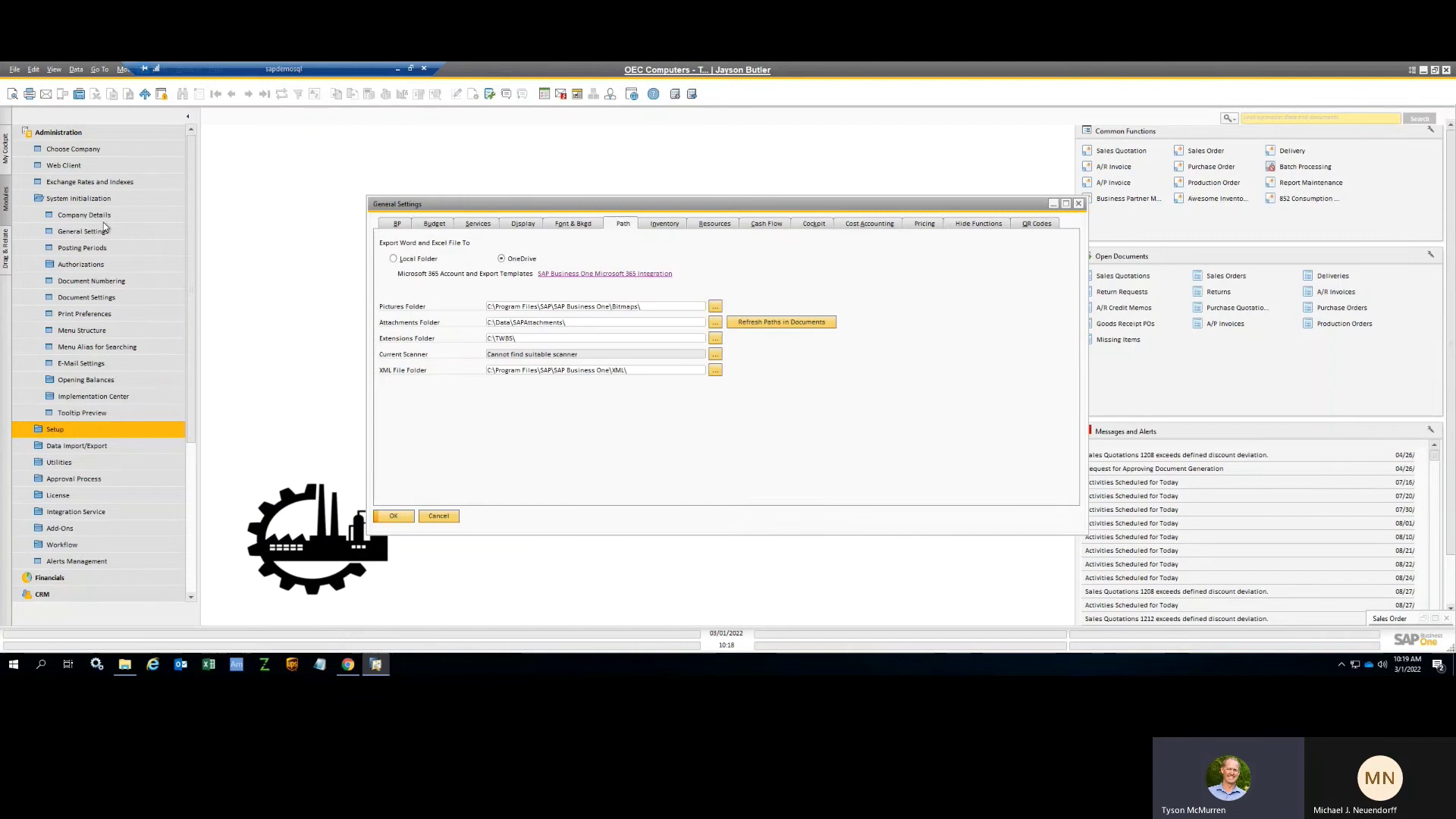
Step: Close General Settings, cancel the Commission Listing query, and close the minimized sales order
click(102, 199)
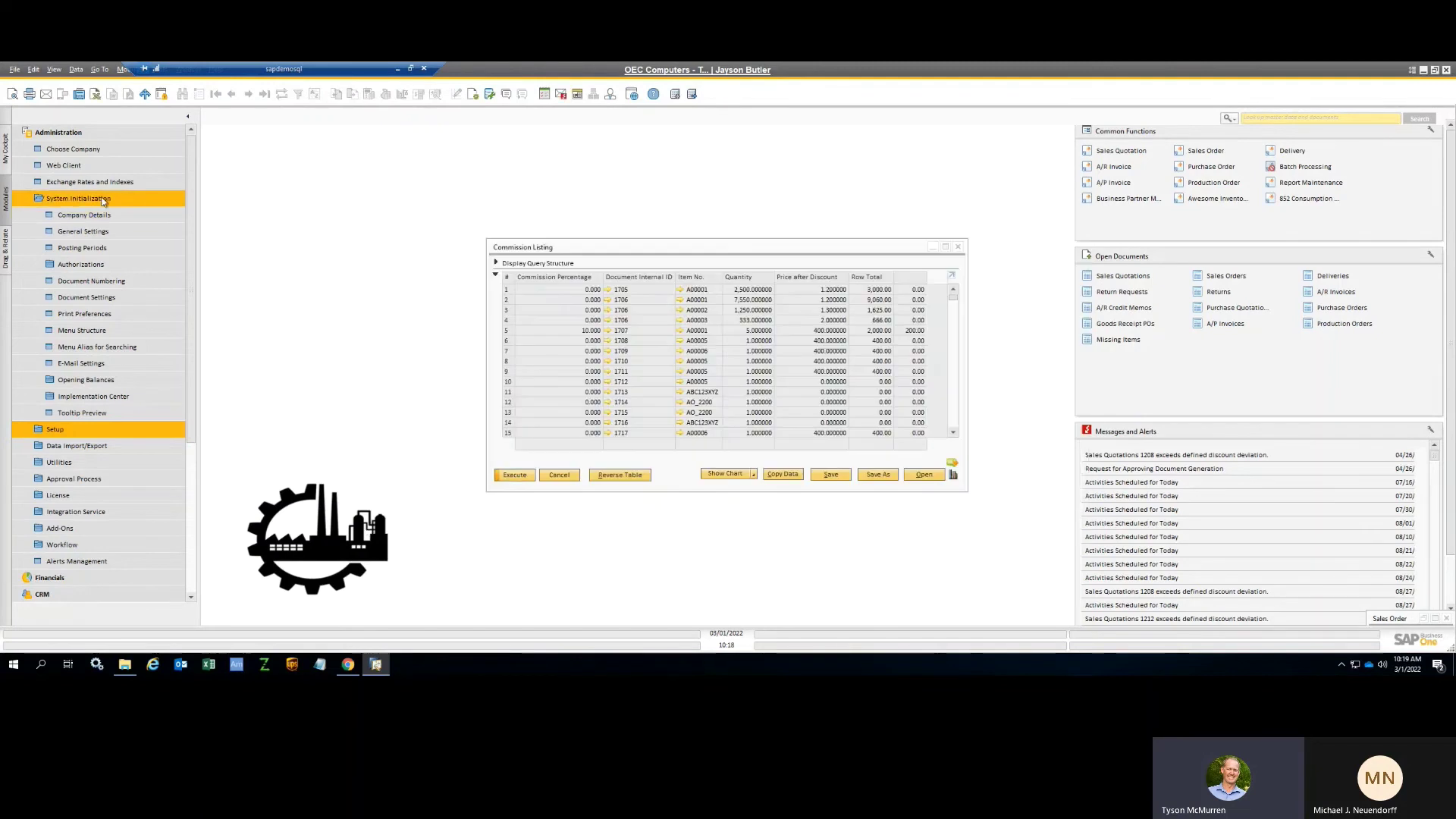
click(559, 475)
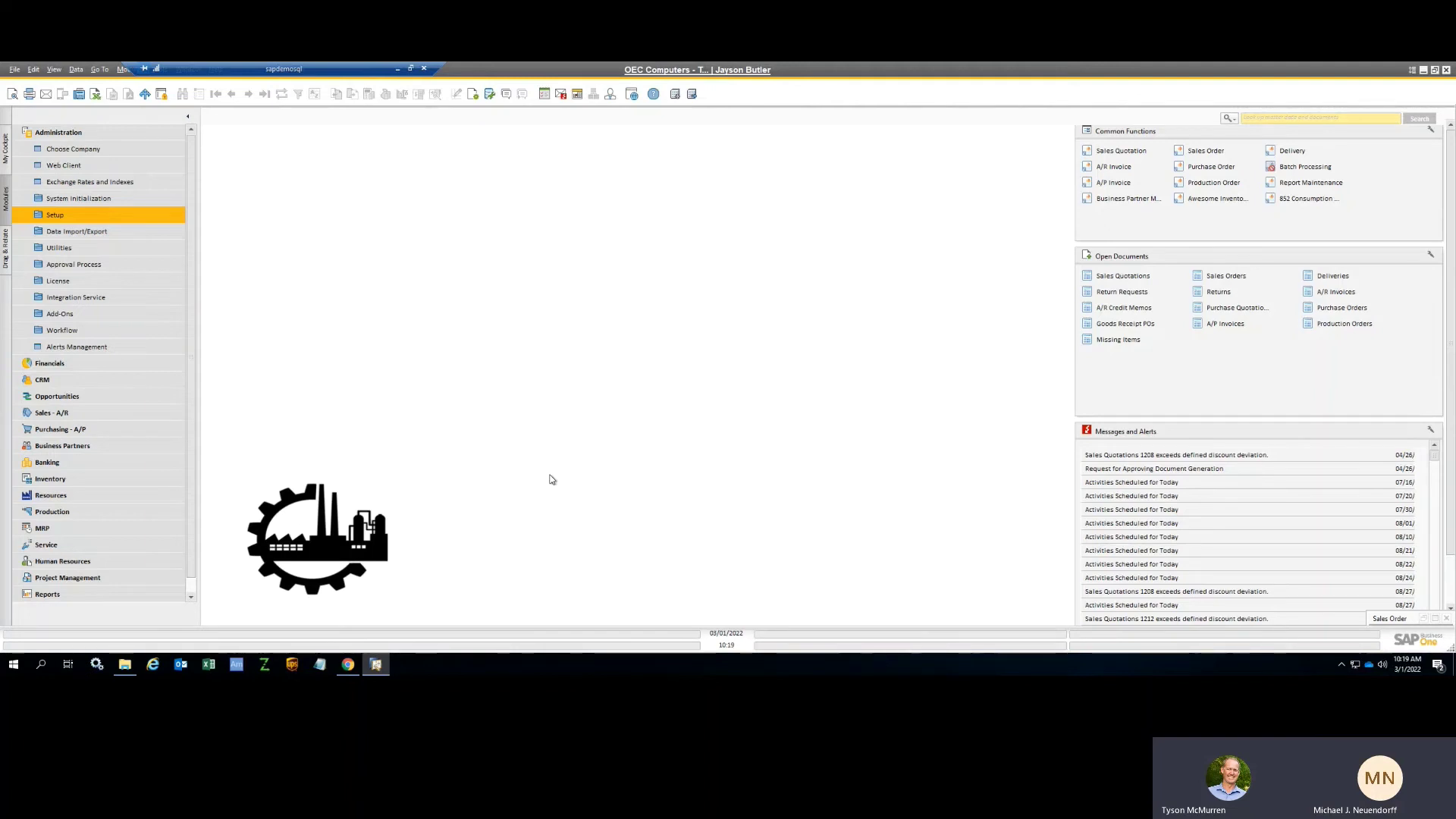
click(1447, 619)
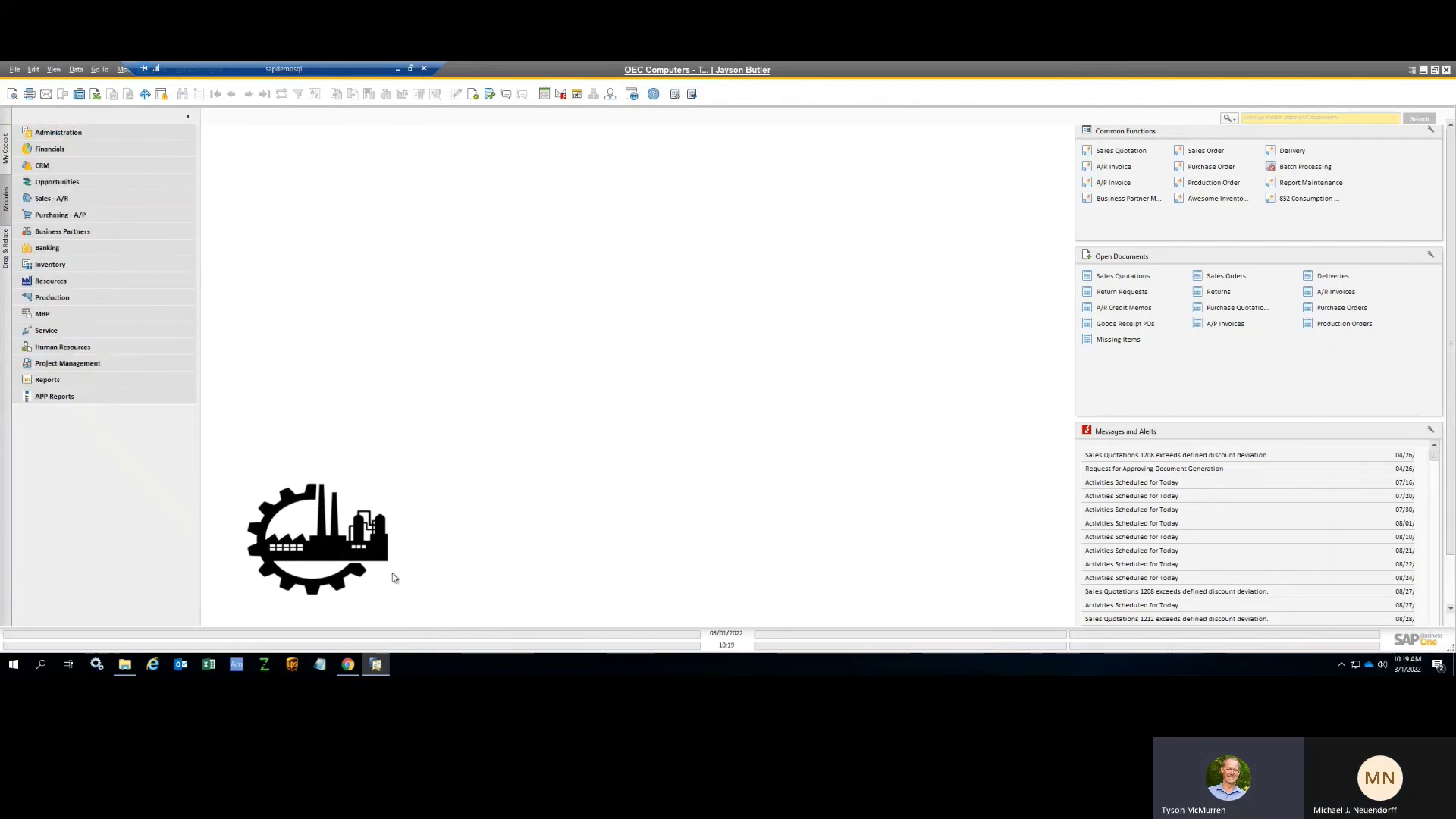
Step: Expand Sales - A/R and bring up closed A/R invoice 5394
click(57, 199)
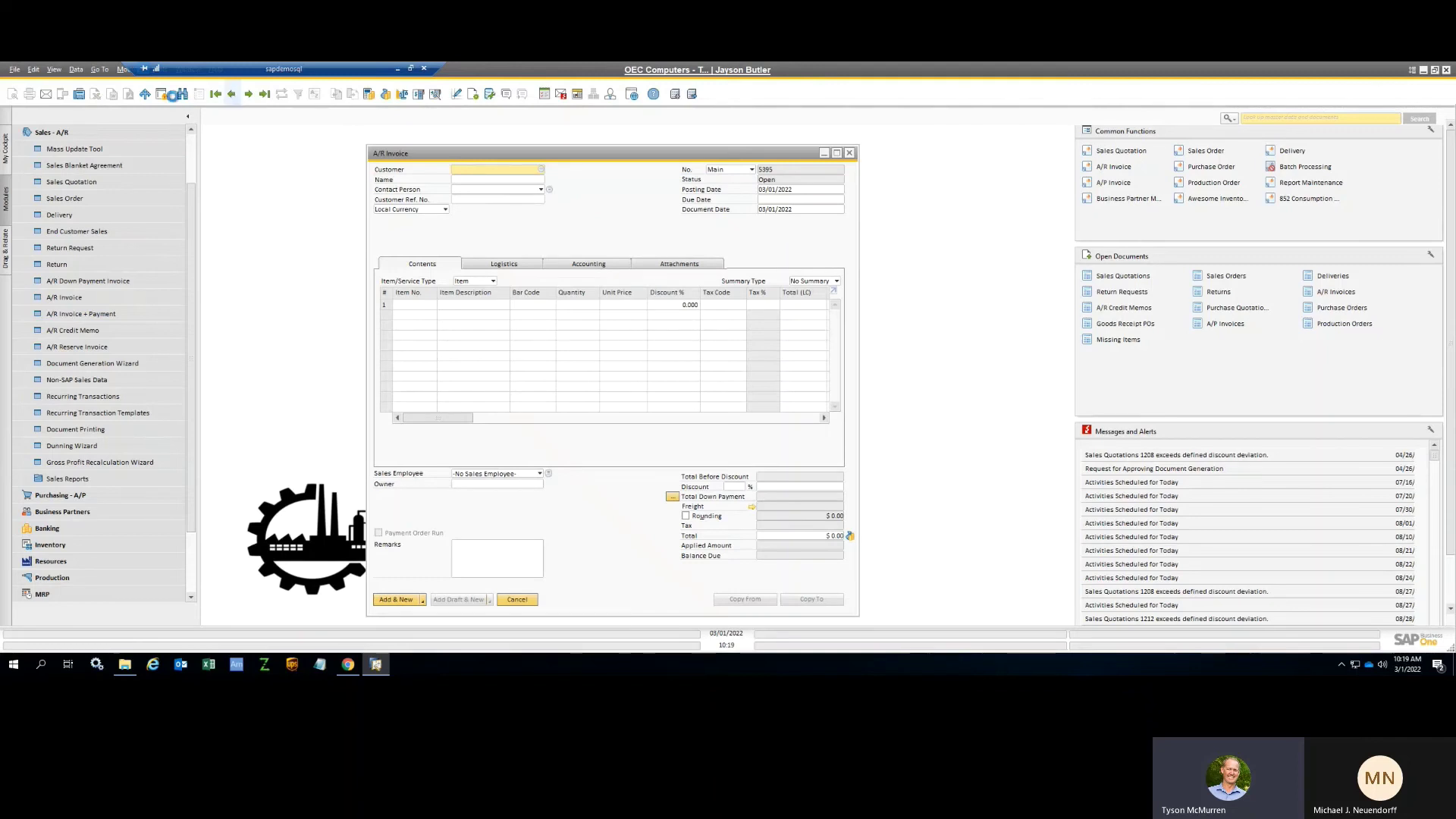
click(231, 94)
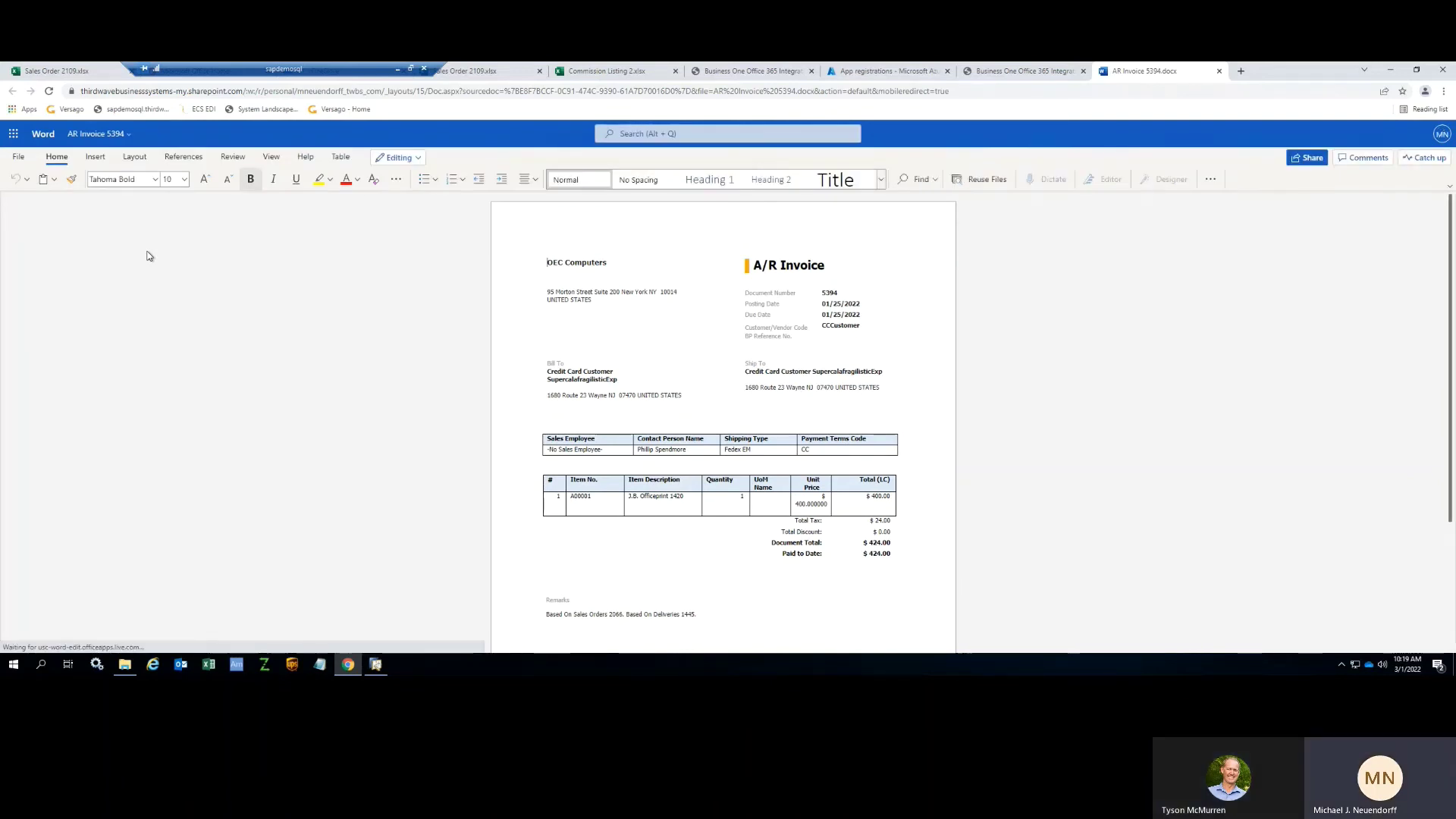
Step: Close the AR Invoice 5394.docx tab in Word for the web
click(1219, 70)
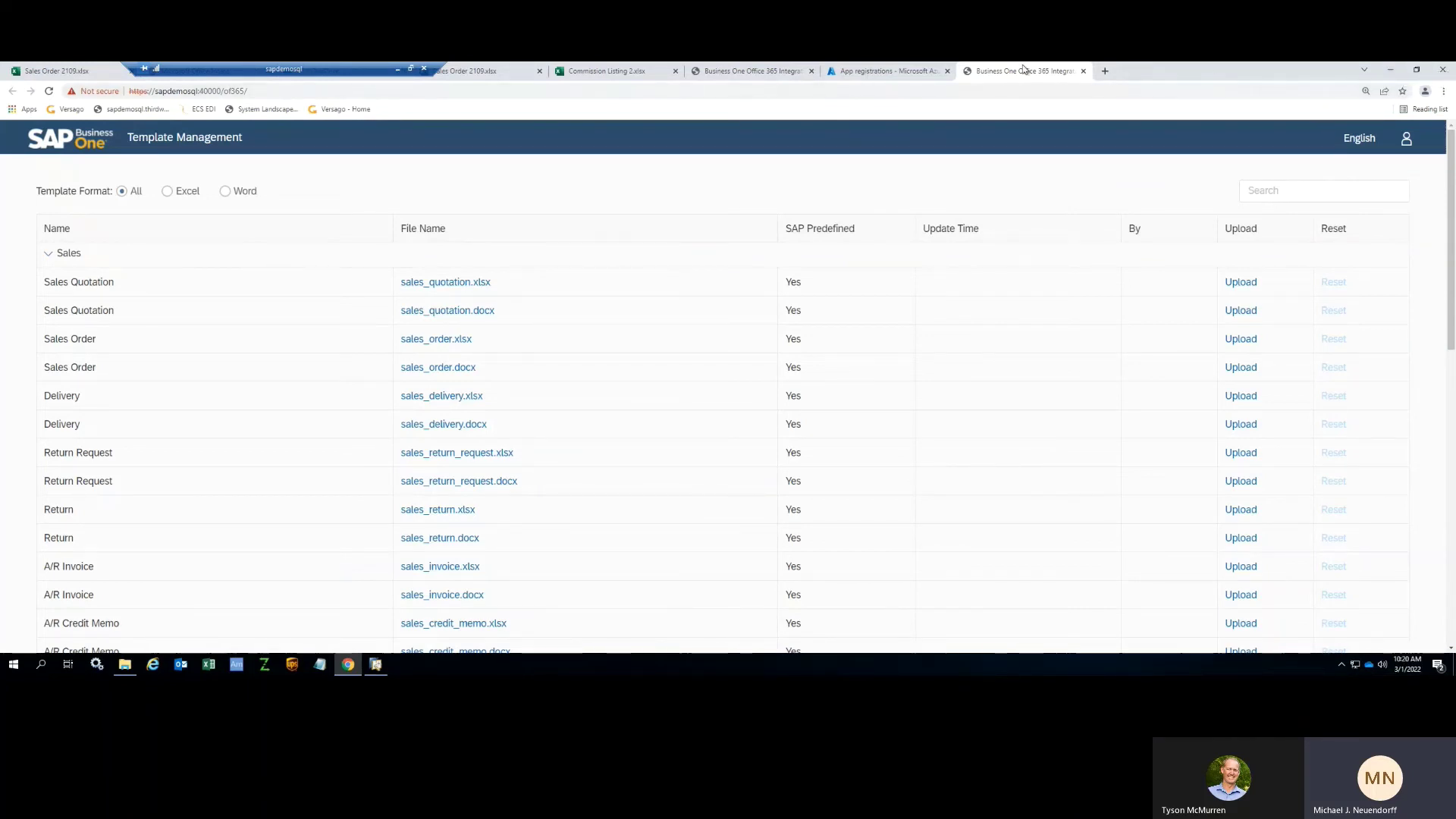
click(410, 69)
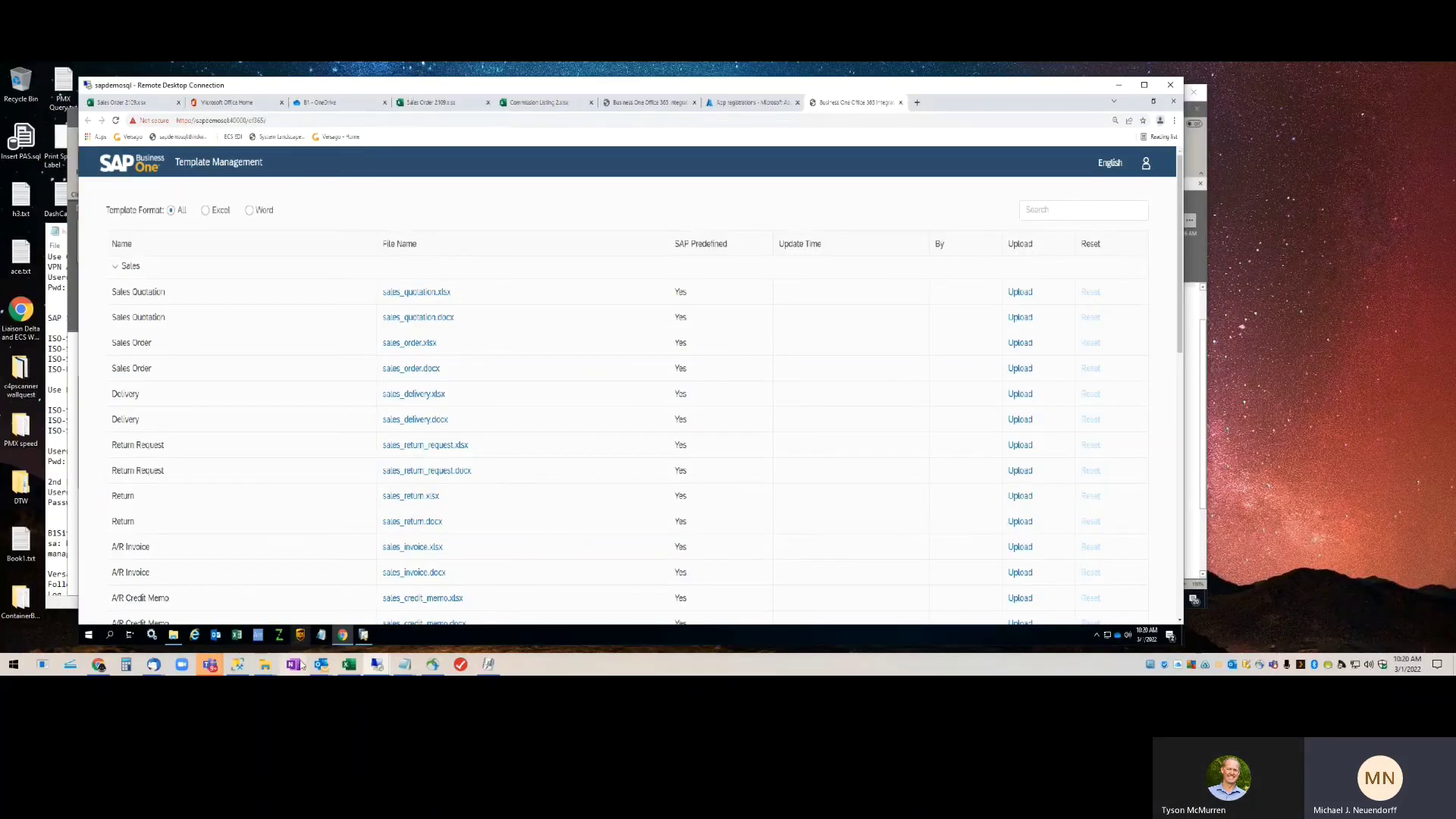
click(264, 666)
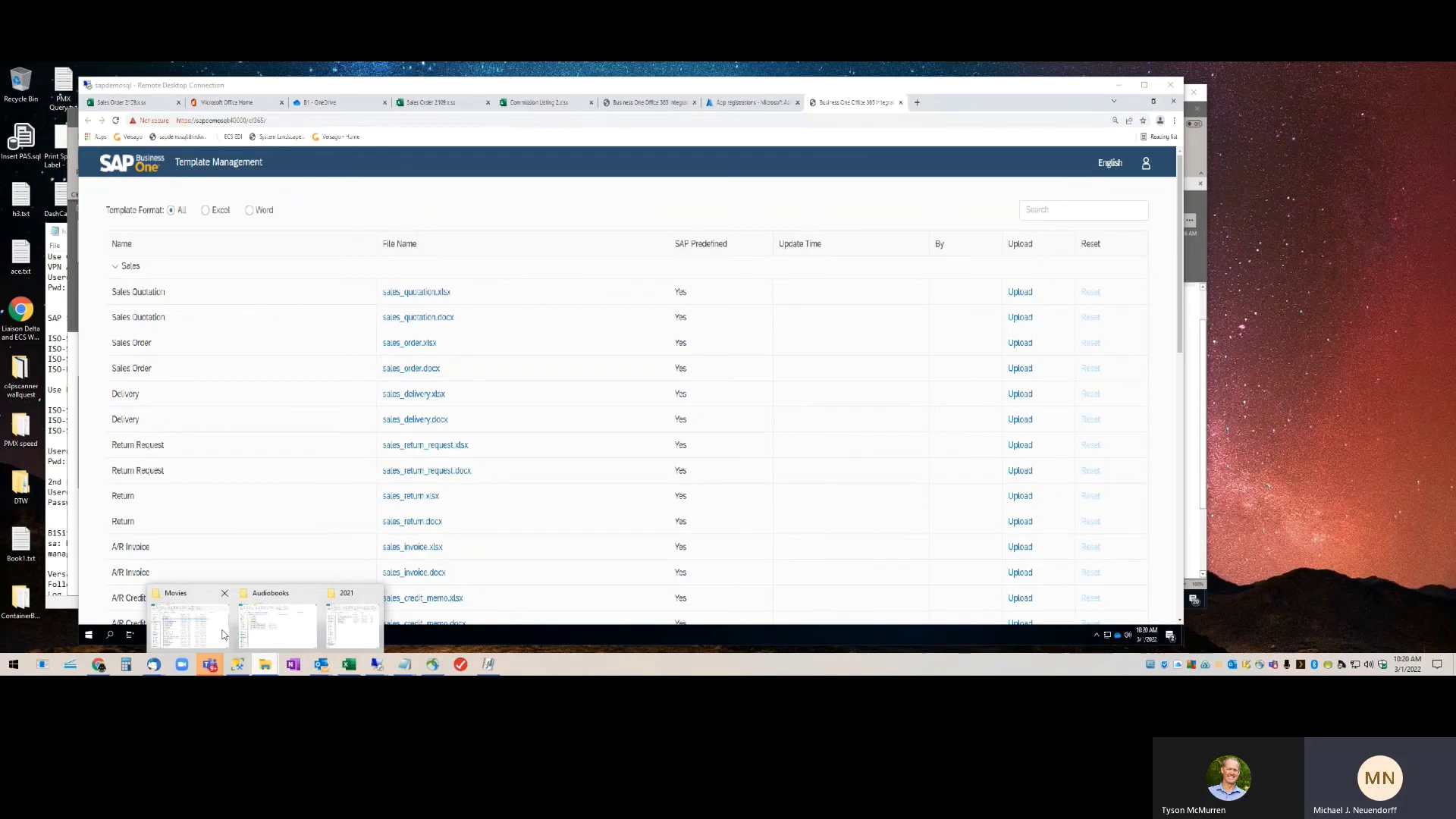
click(1145, 86)
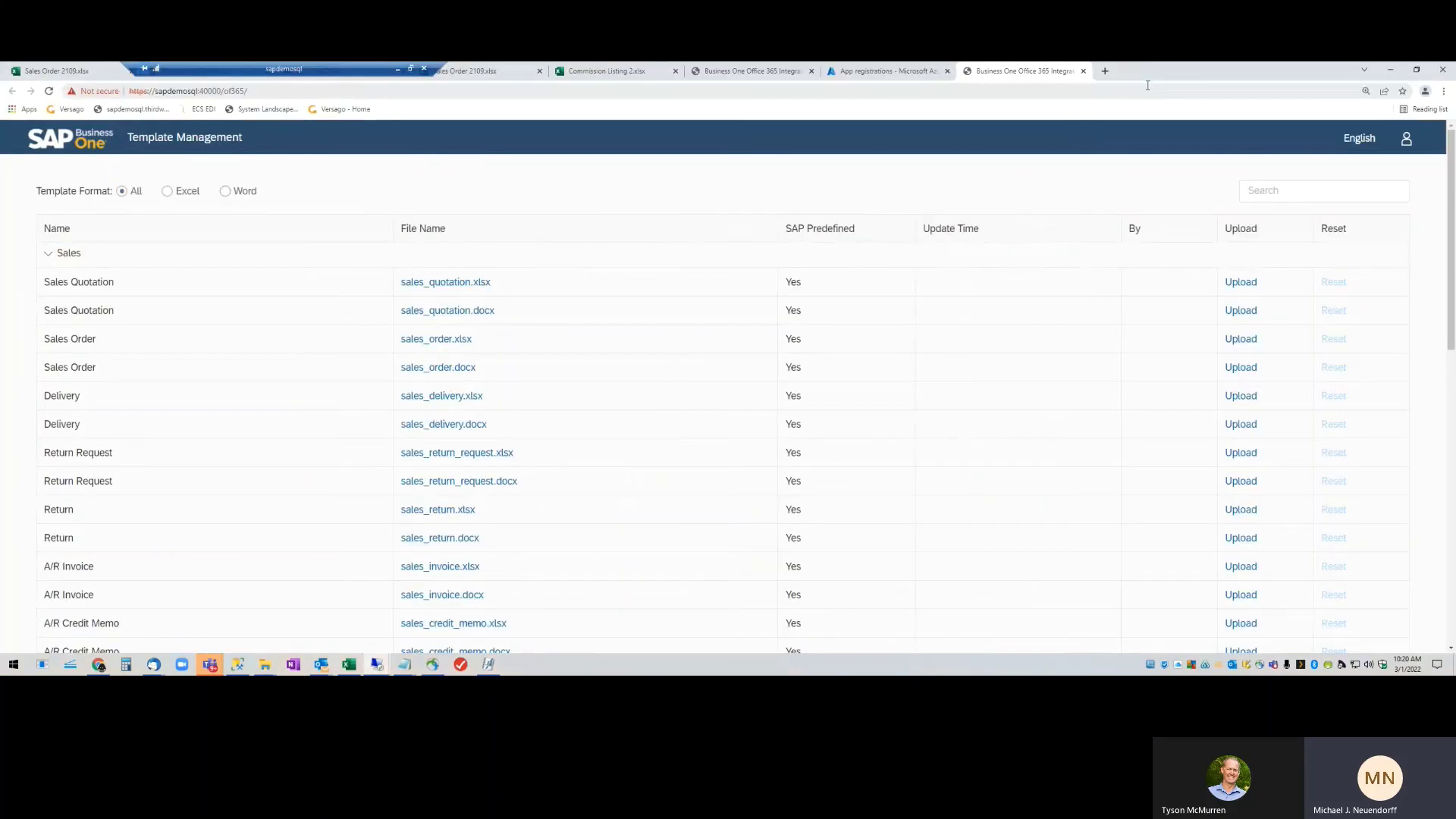
Step: Close Chrome and the A/R Invoice 5394 window, then collapse the Sales - A/R module
click(1445, 72)
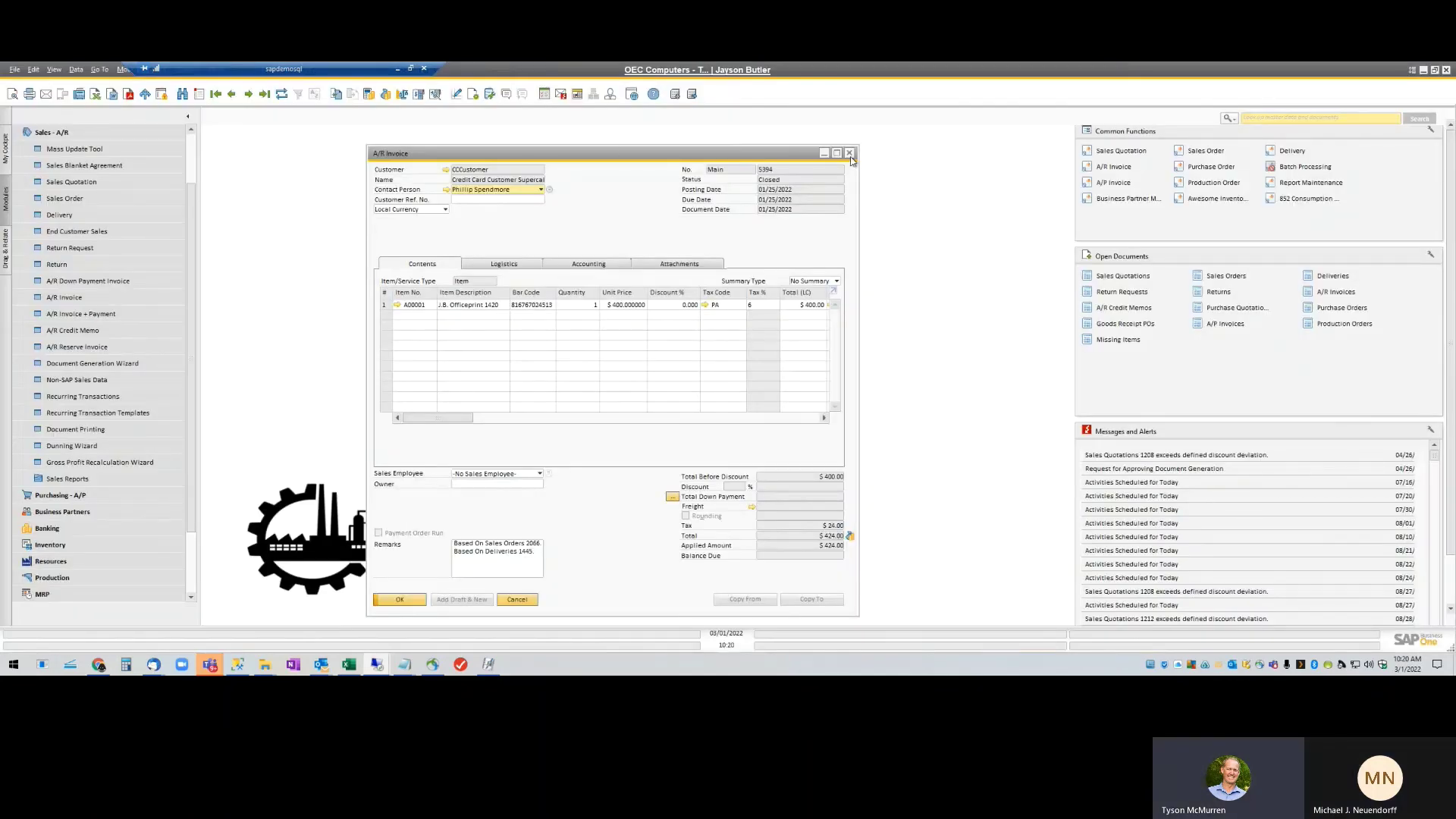
click(850, 153)
click(117, 129)
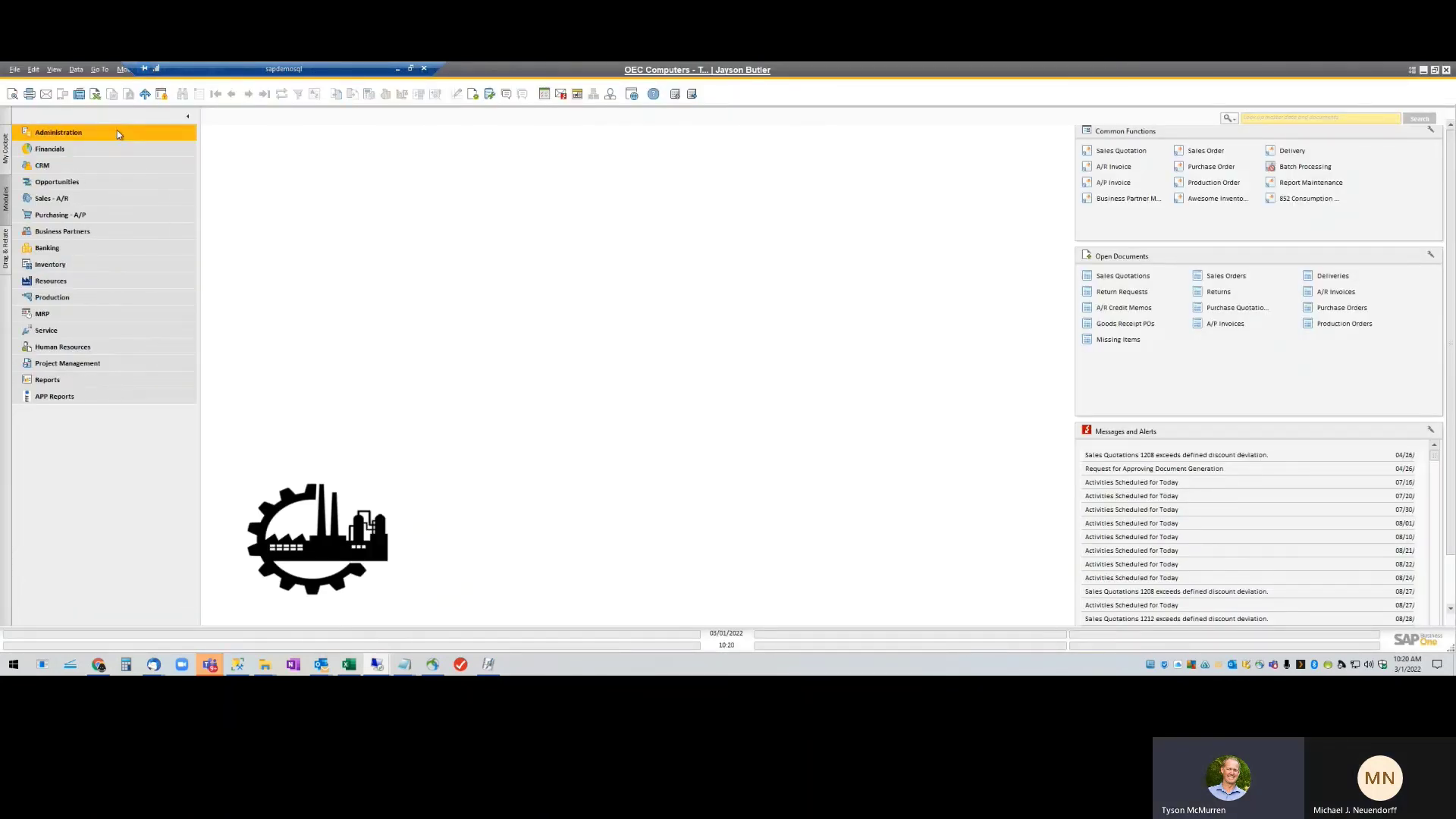